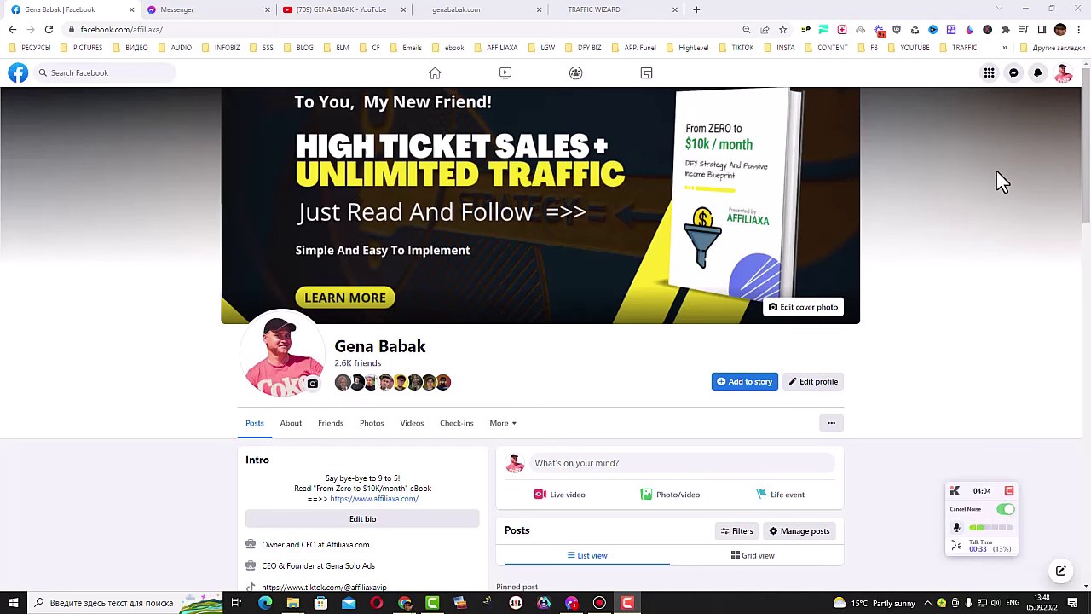
- Go to the Facebook home feed and scroll down to a video post
scroll(992, 243, down, 1)
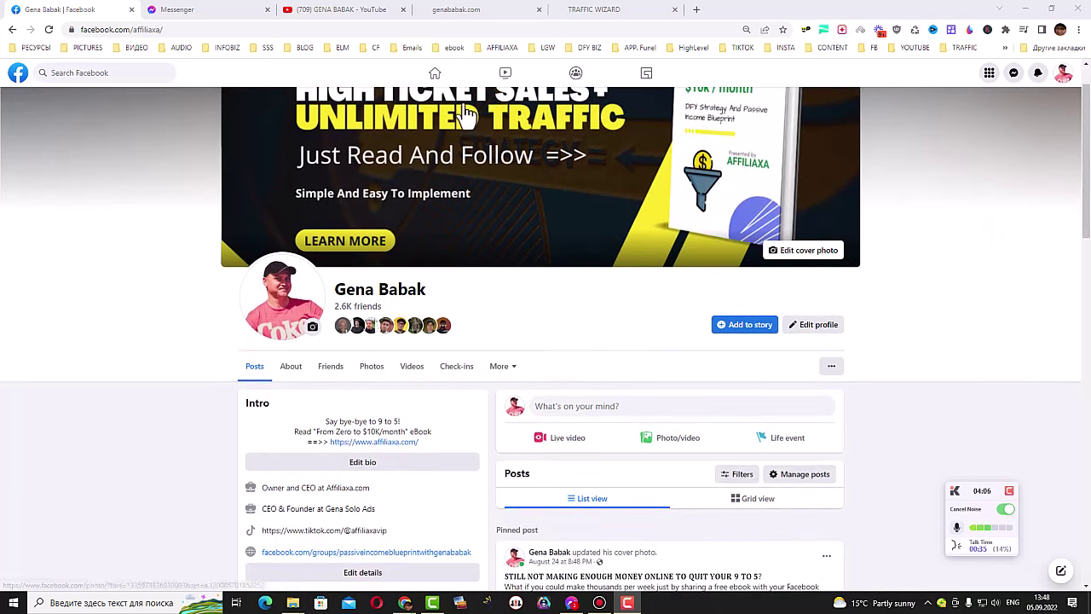
scroll(597, 159, up, 1)
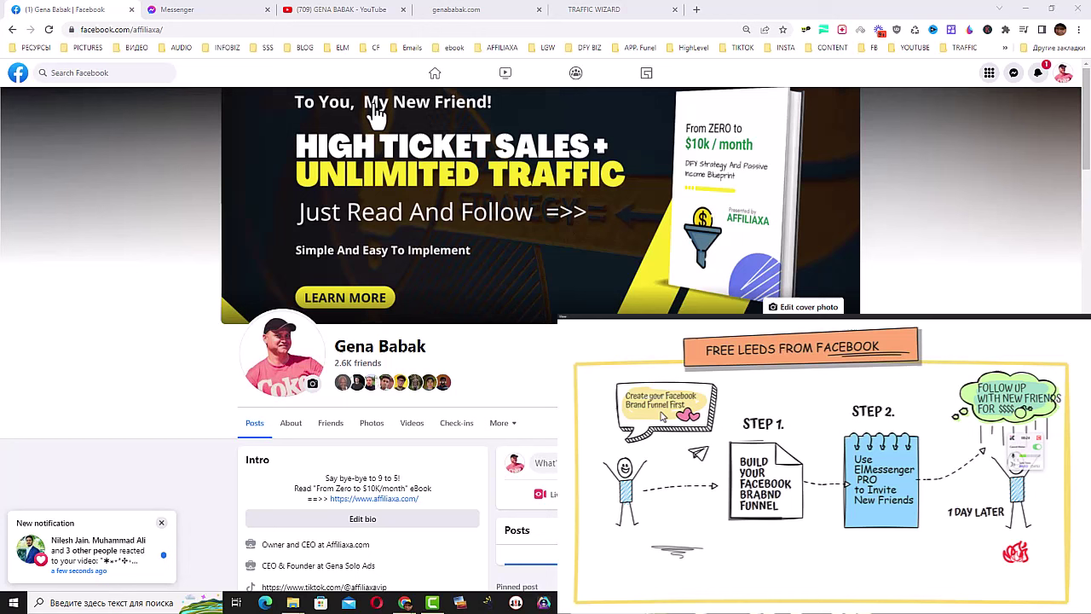
click(436, 77)
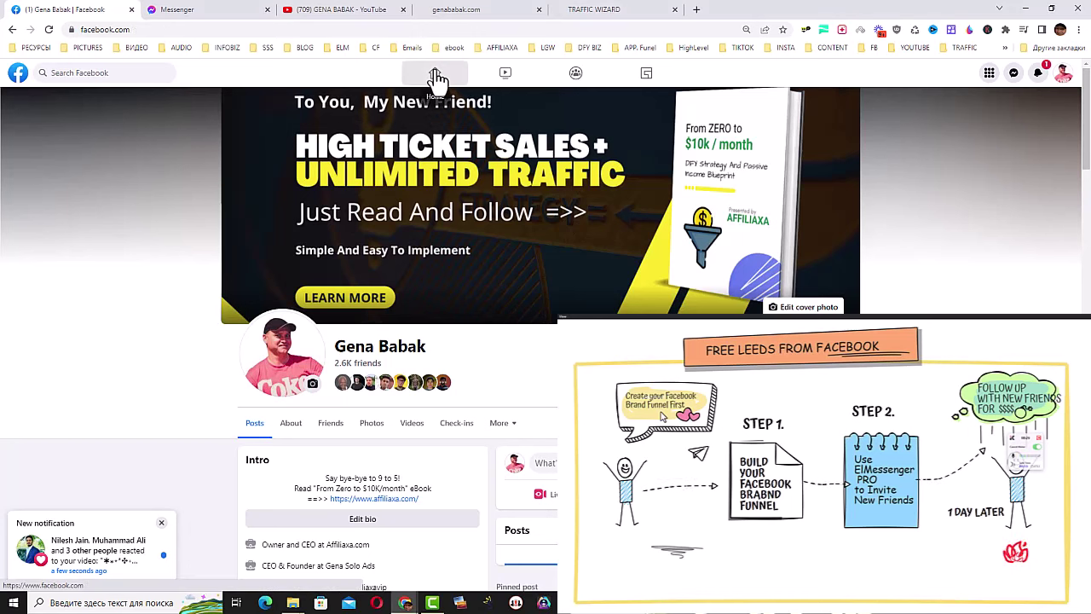
scroll(537, 323, down, 1)
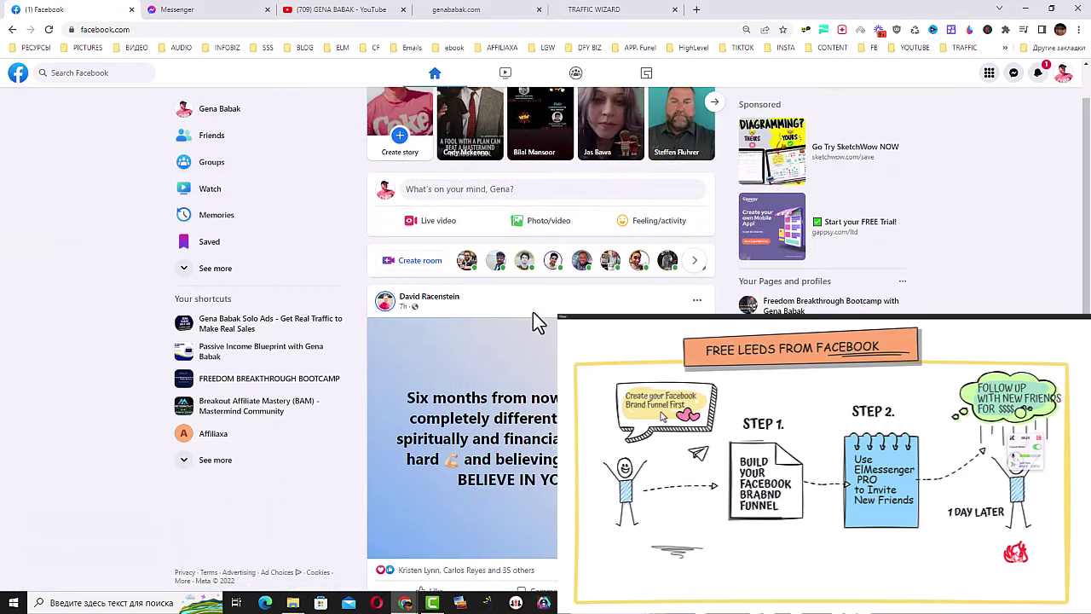
scroll(534, 324, down, 6)
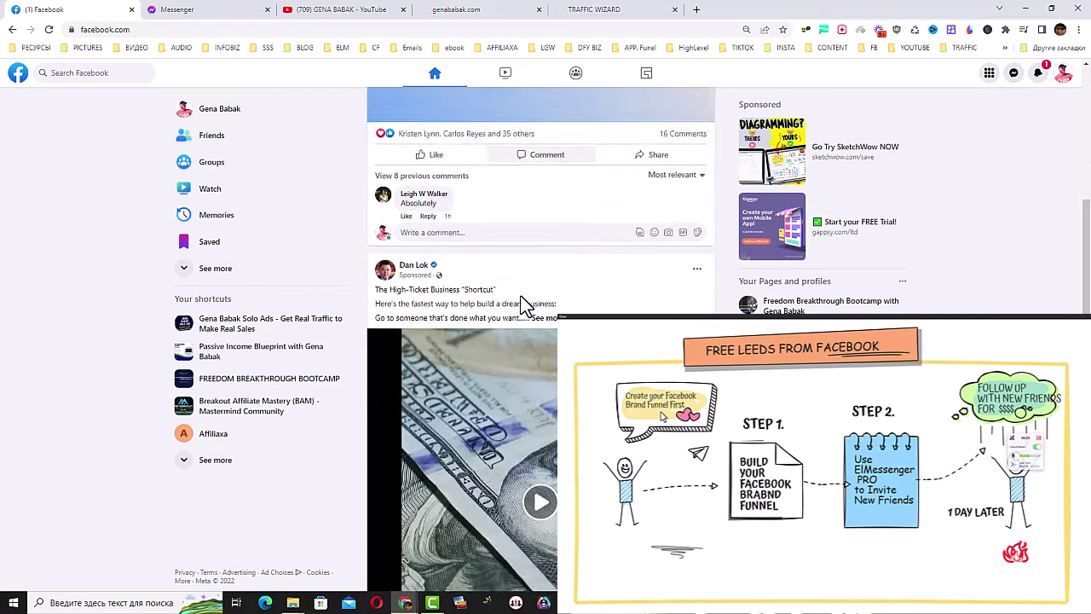
scroll(522, 307, down, 3)
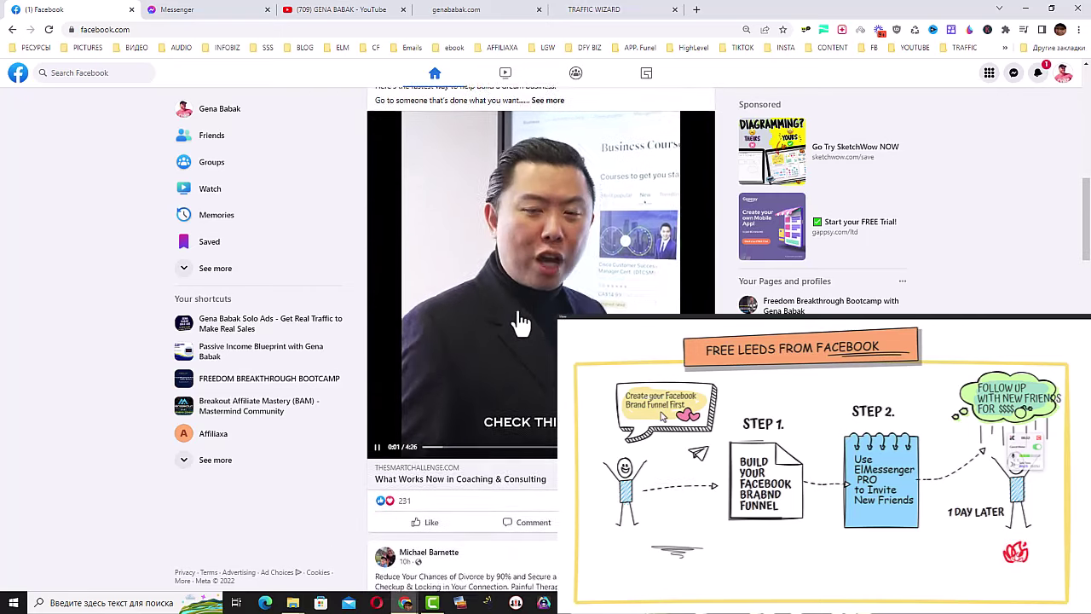
scroll(521, 322, down, 5)
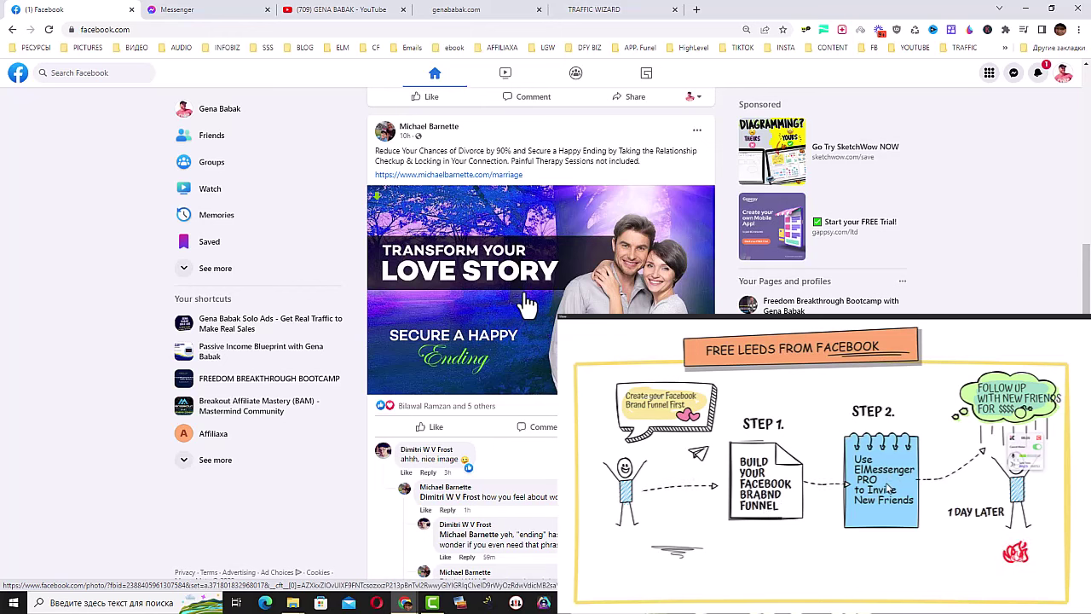
scroll(528, 307, down, 5)
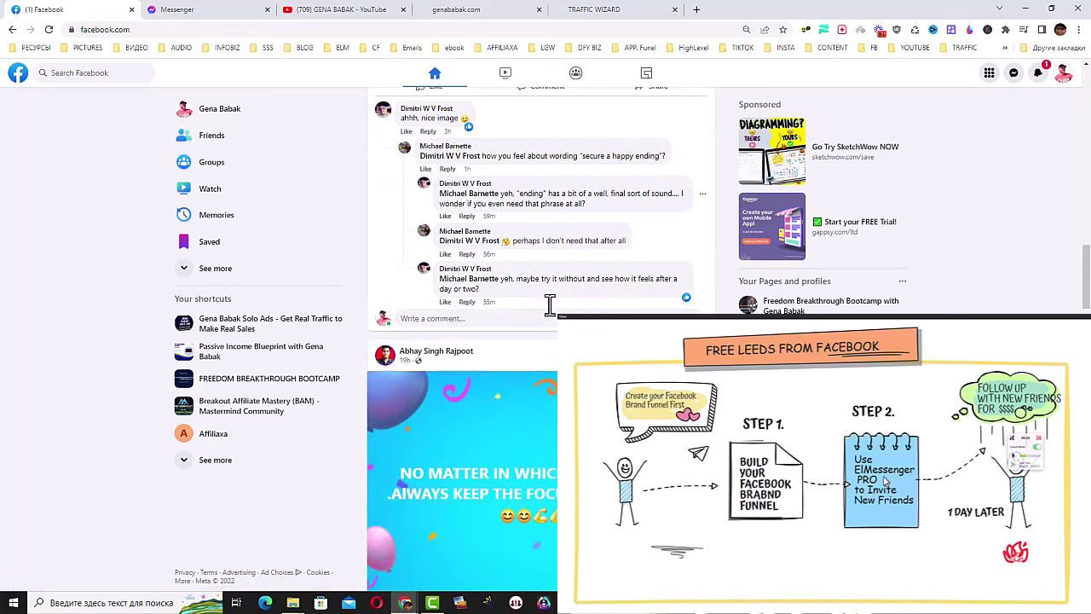
scroll(550, 319, down, 5)
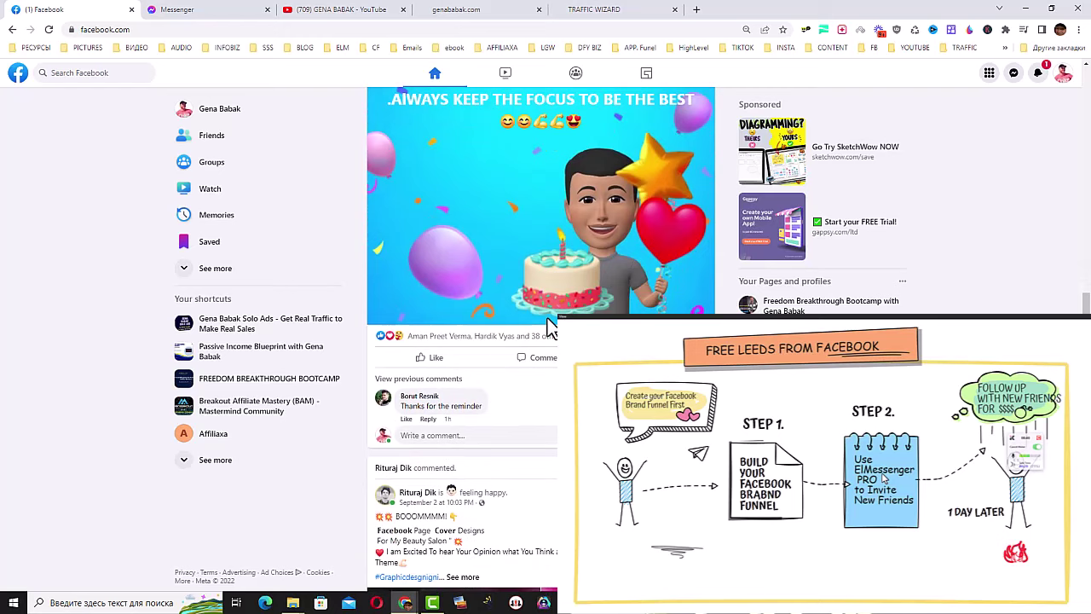
scroll(550, 326, down, 3)
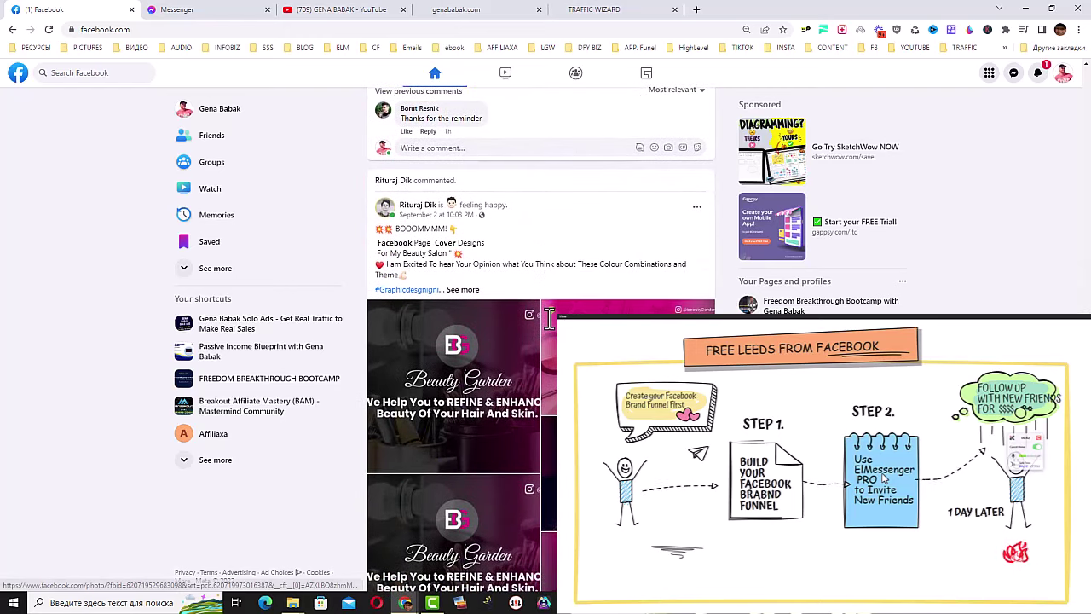
scroll(550, 327, down, 3)
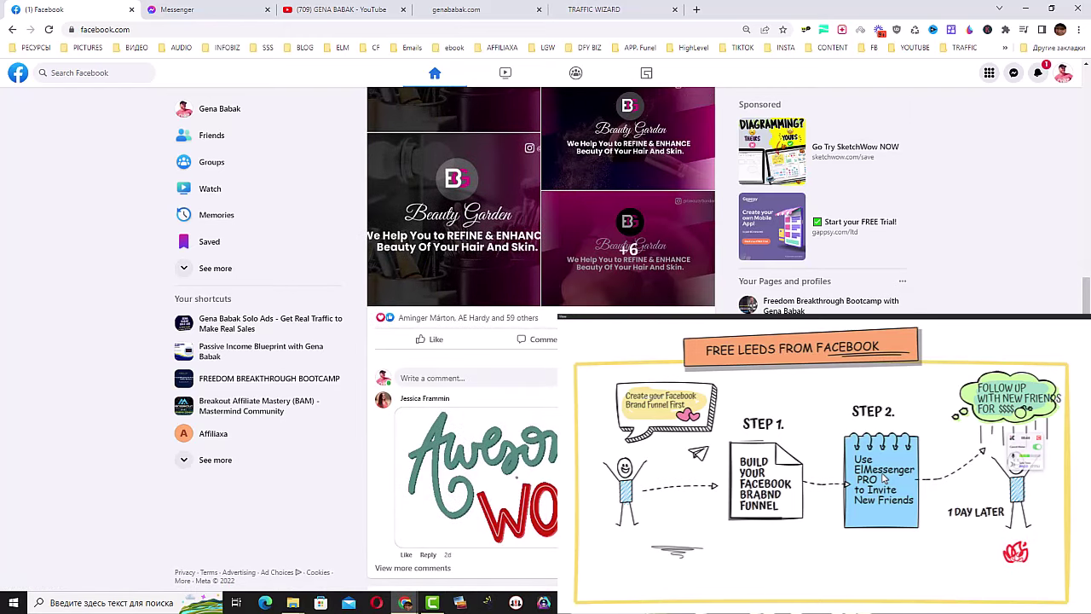
scroll(550, 326, down, 5)
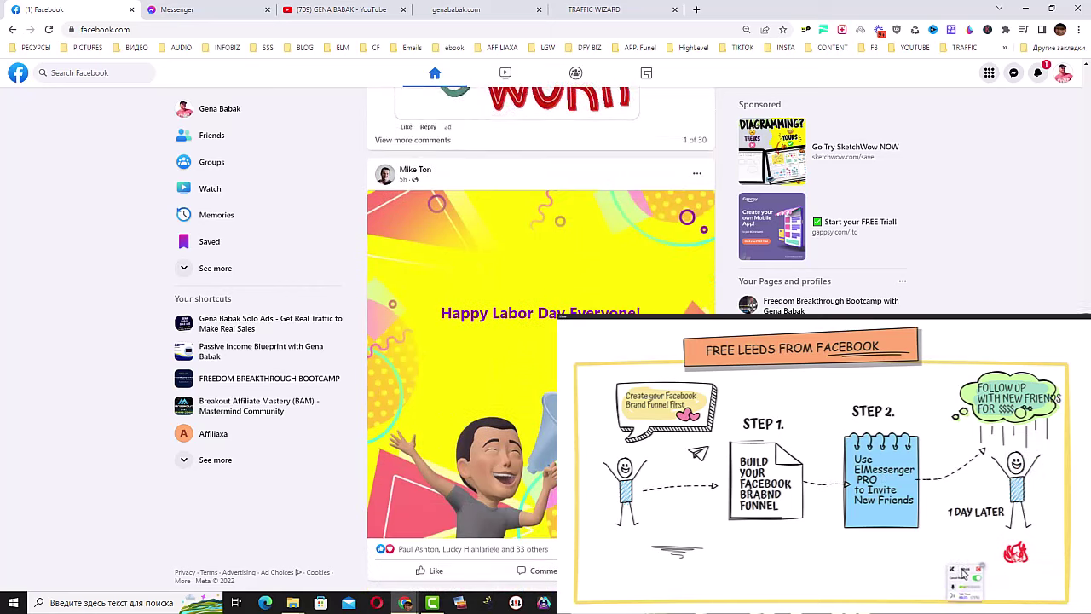
scroll(550, 326, down, 4)
scroll(550, 326, down, 6)
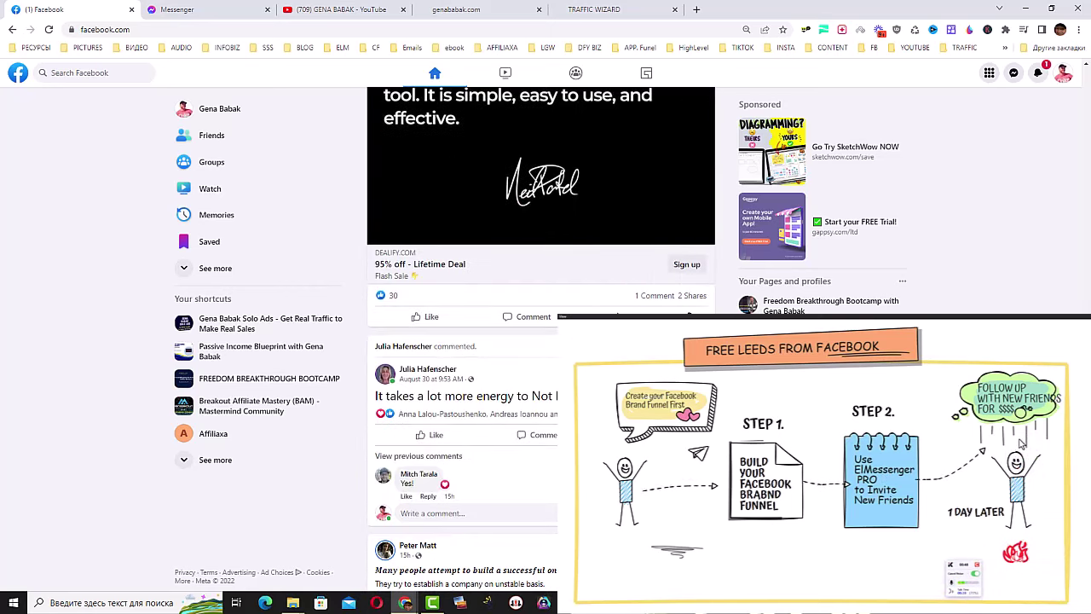
scroll(542, 341, down, 4)
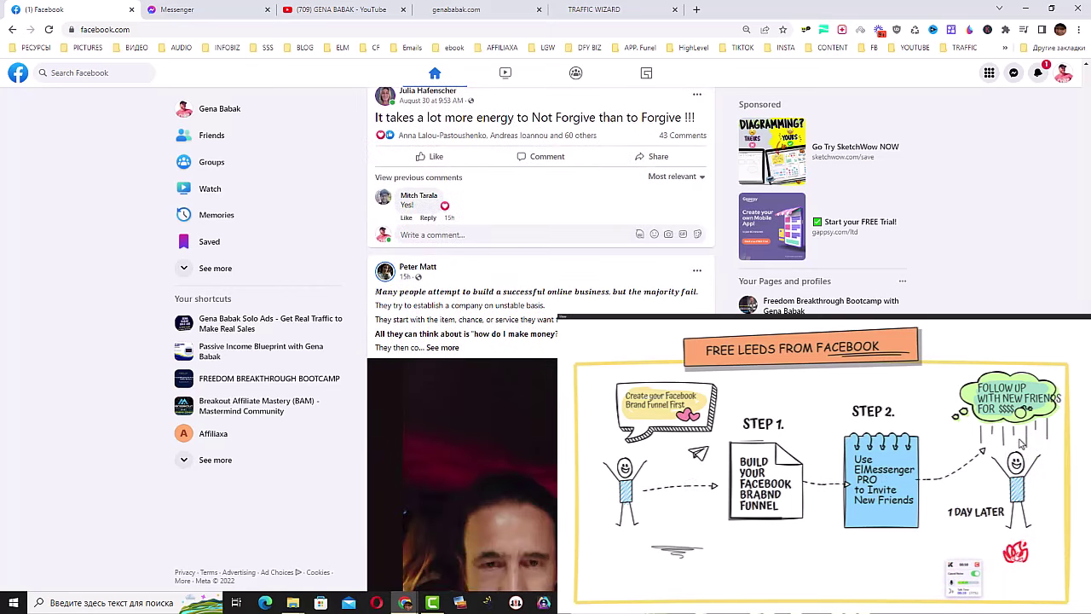
scroll(542, 341, down, 4)
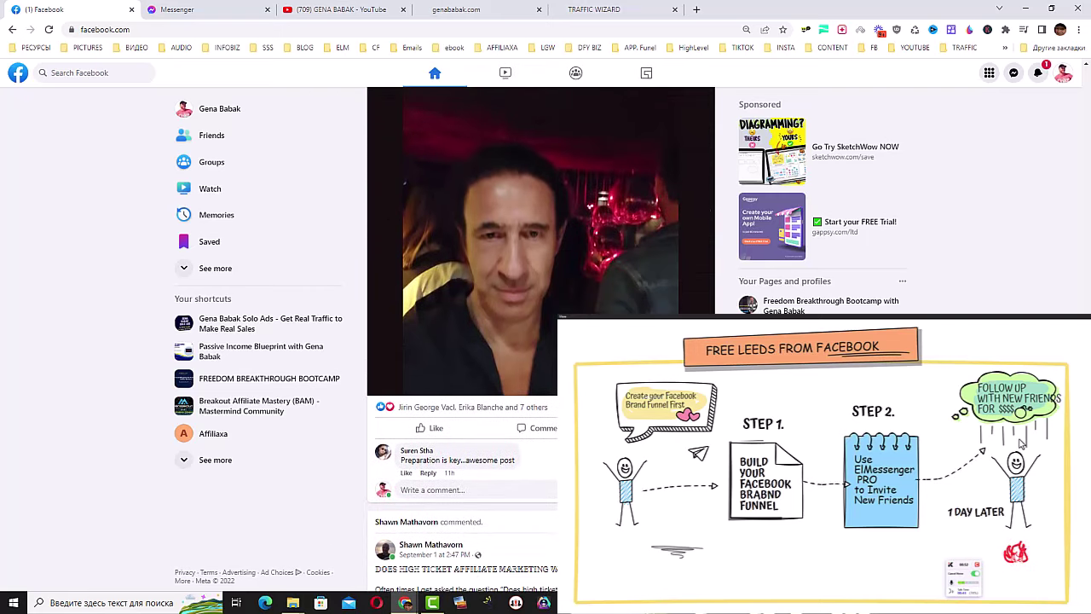
- Like the video post, then bring the high-ticket affiliate marketing post into view
click(431, 428)
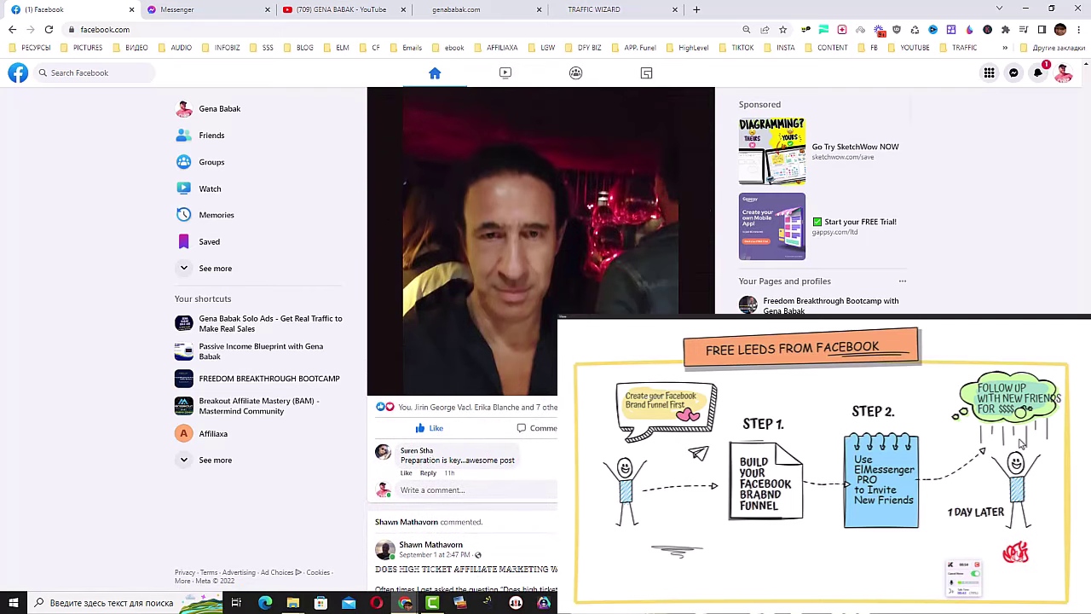
scroll(541, 341, down, 4)
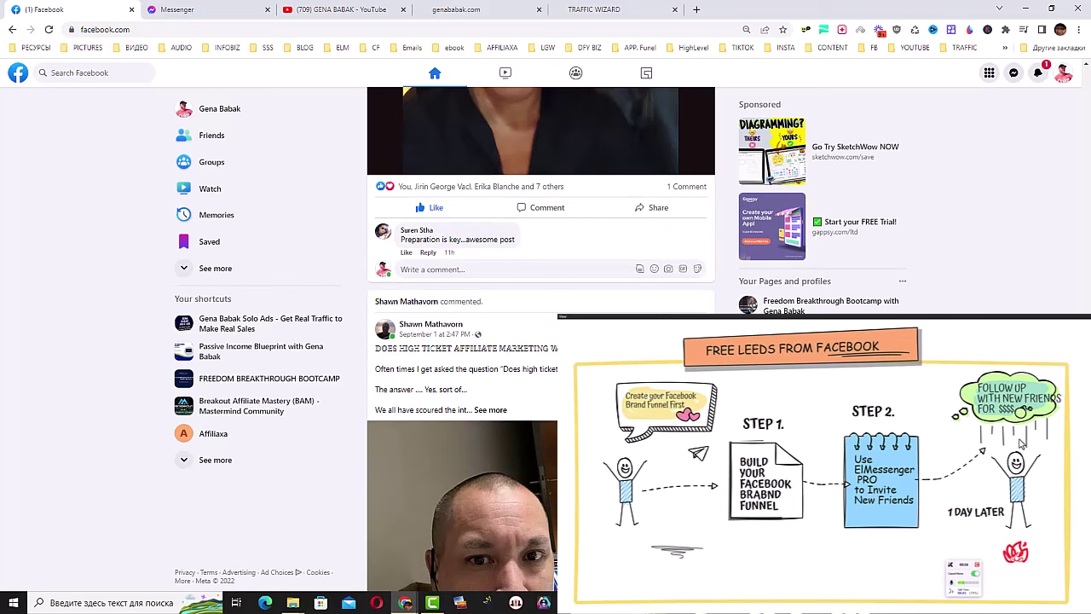
scroll(541, 341, down, 2)
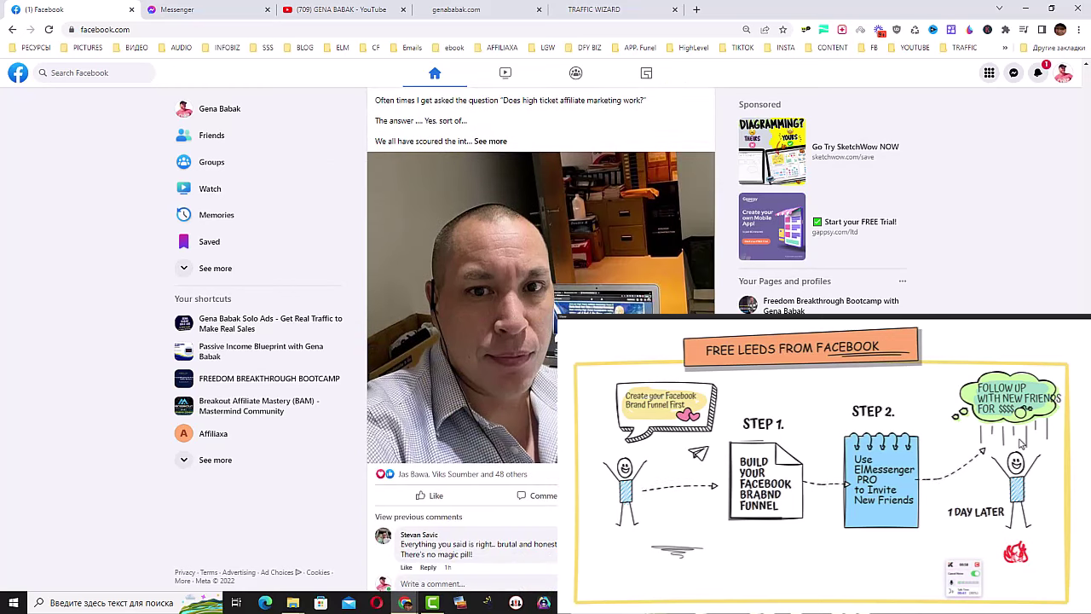
scroll(524, 214, up, 1)
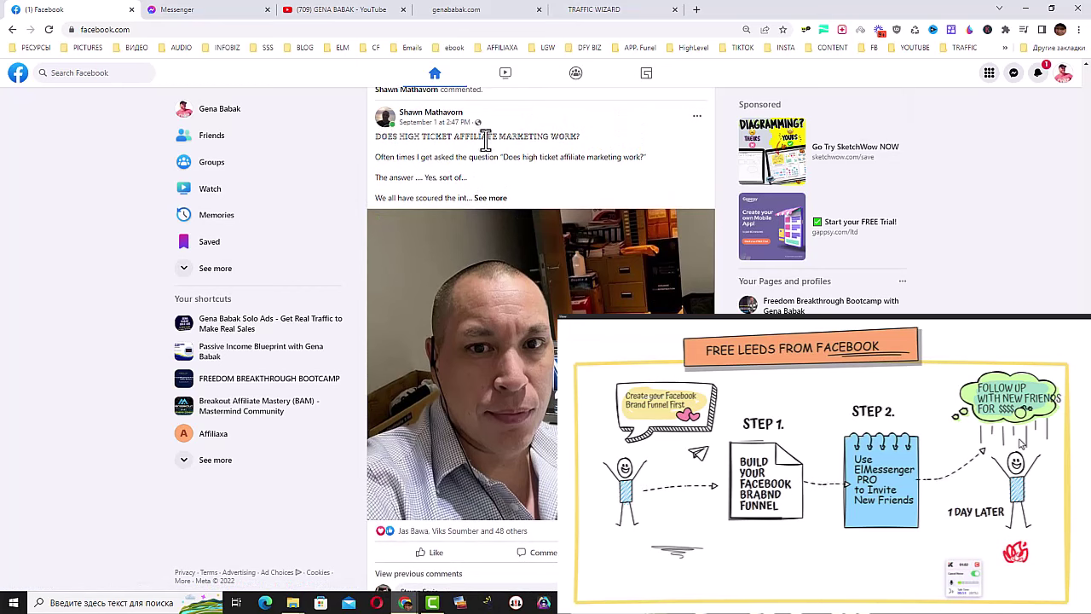
- Open the post's reactors list and choose the MY FRIEND REQUESTS tag in Post Friender
click(474, 532)
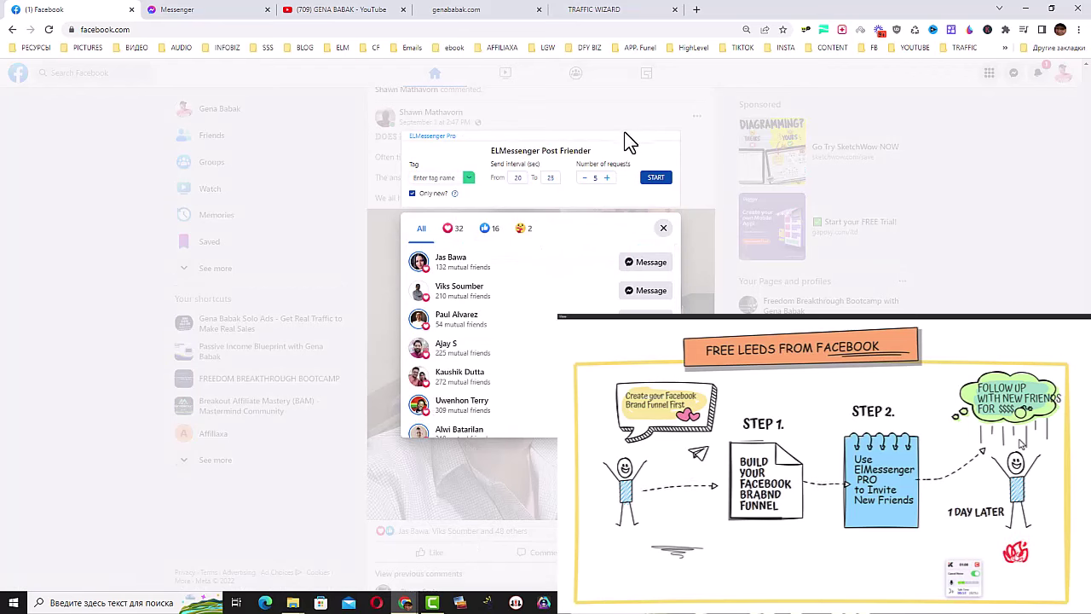
click(469, 178)
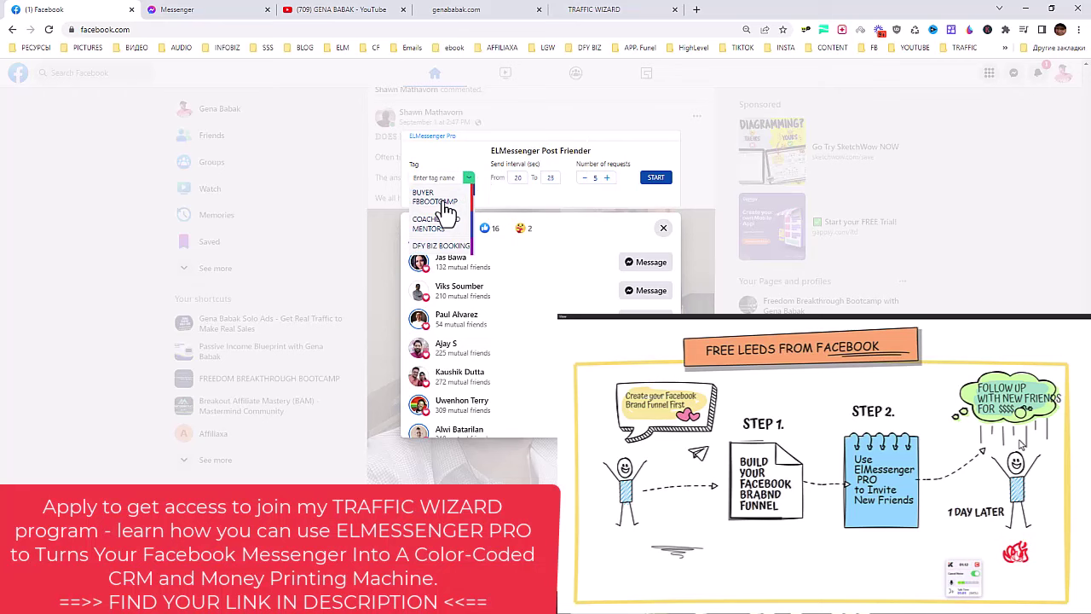
scroll(436, 213, down, 3)
scroll(438, 223, down, 4)
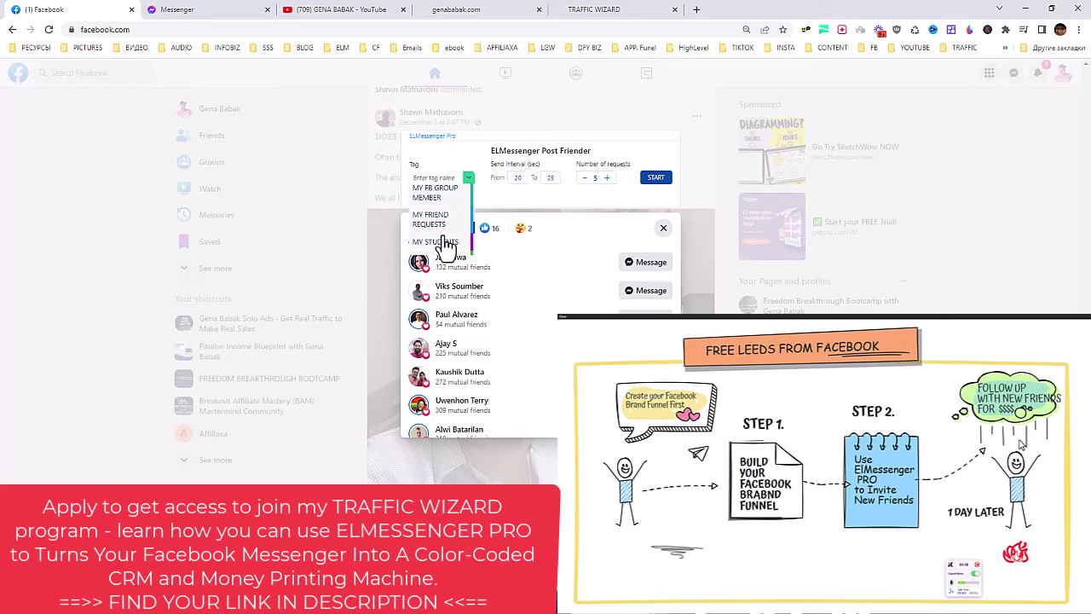
click(425, 221)
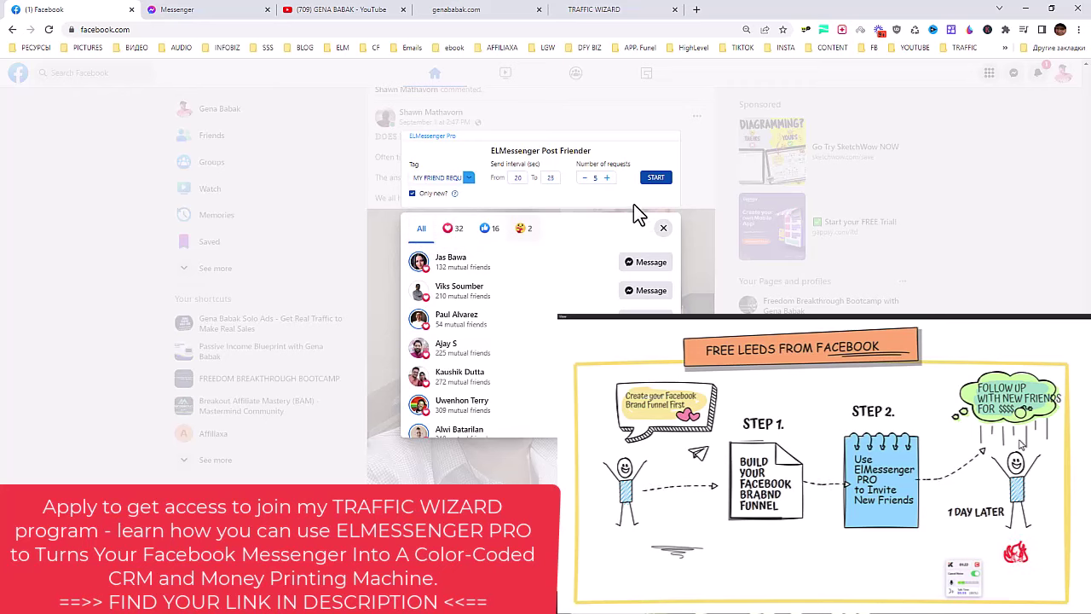
- Review the reactors list and Post Friender settings: 20–25 second interval, 4 requests
scroll(568, 305, down, 3)
scroll(525, 324, down, 10)
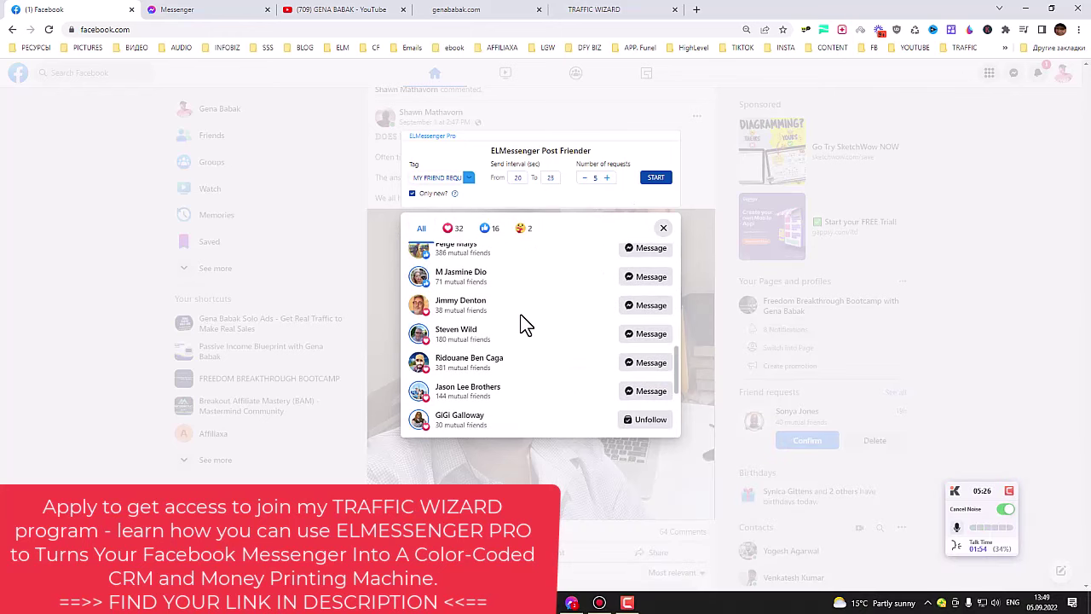
mouse_move(454, 194)
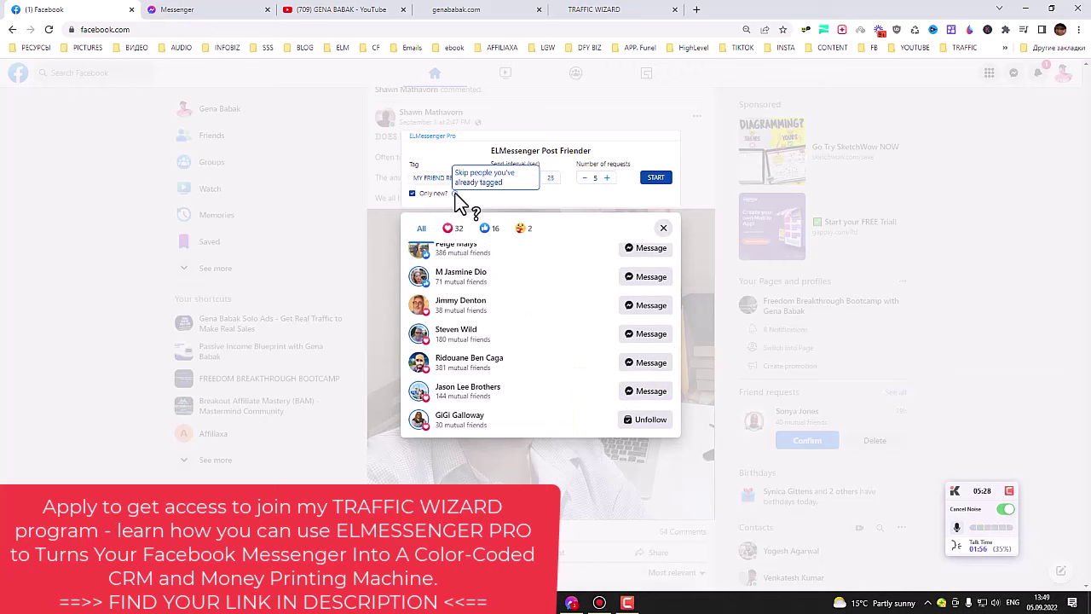
scroll(524, 274, down, 5)
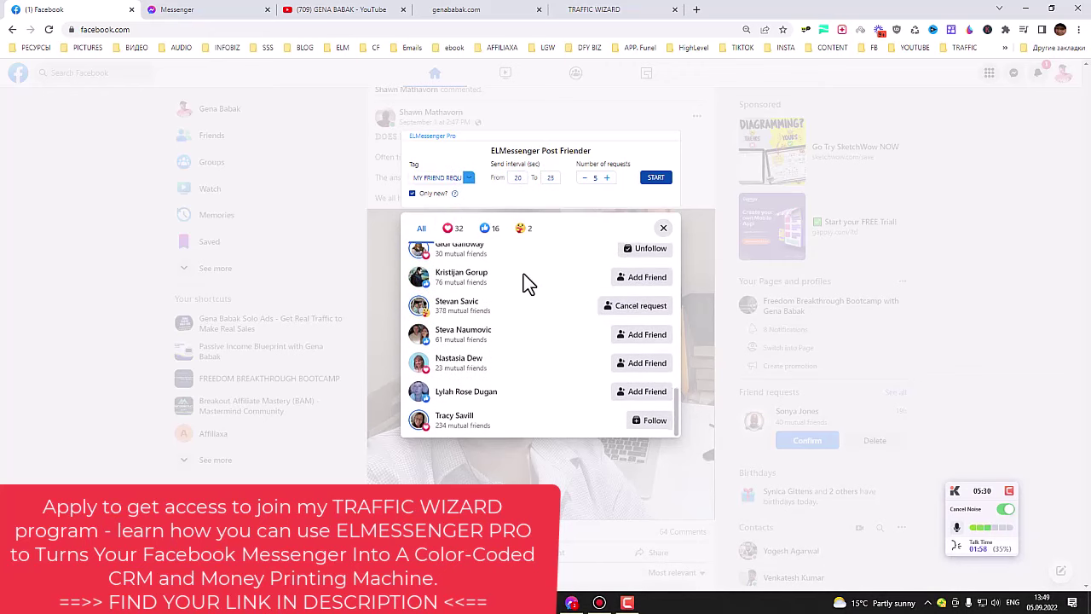
scroll(524, 273, down, 1)
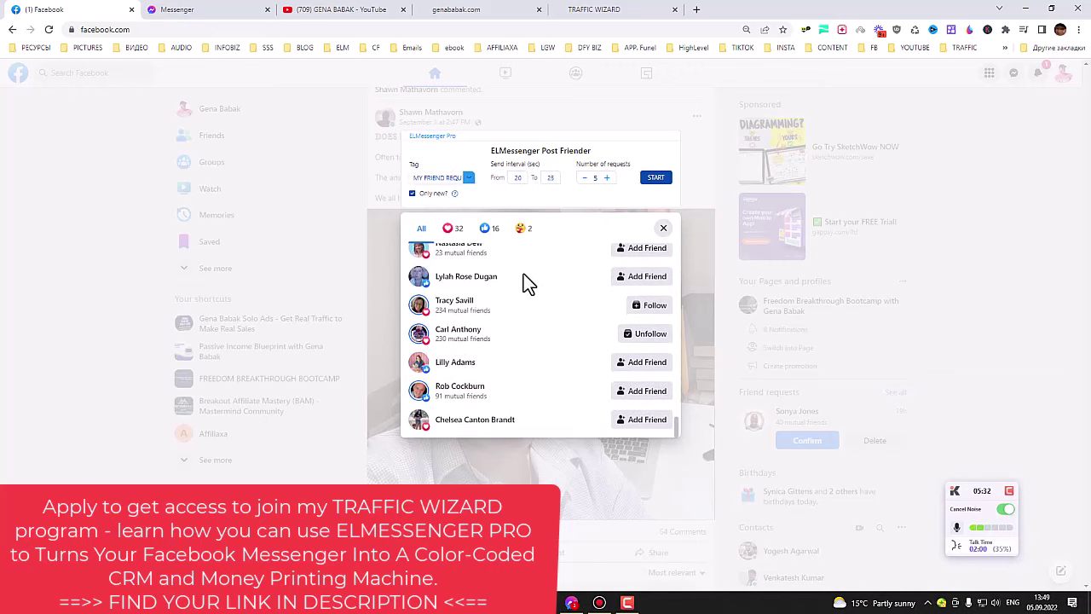
scroll(524, 273, down, 1)
scroll(524, 274, down, 2)
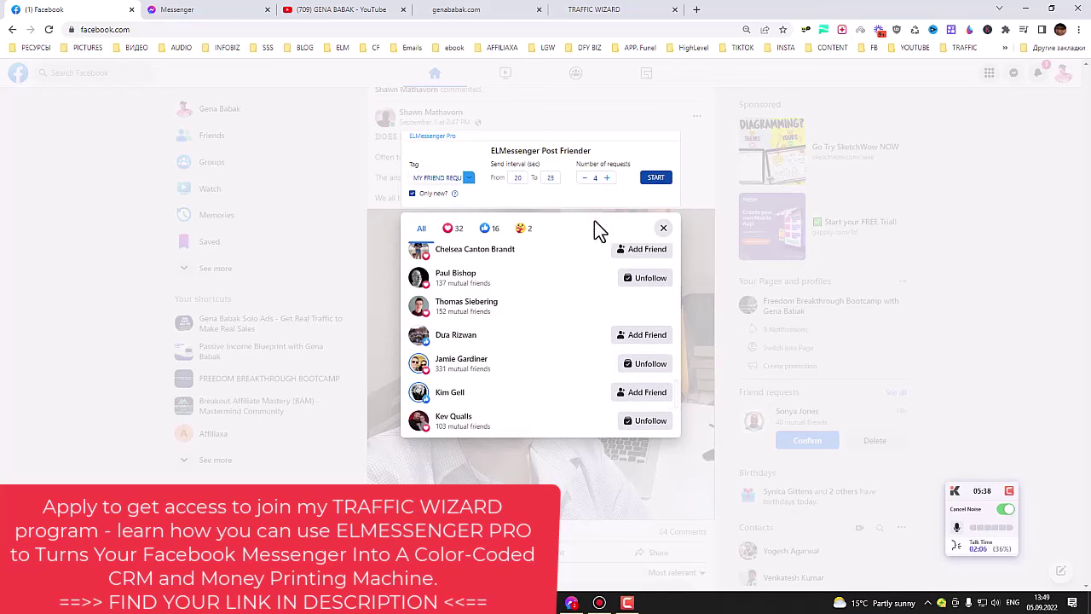
- Replace the request count and run the campaign, sending friend requests and greetings to reactors
double_click(597, 177)
click(654, 179)
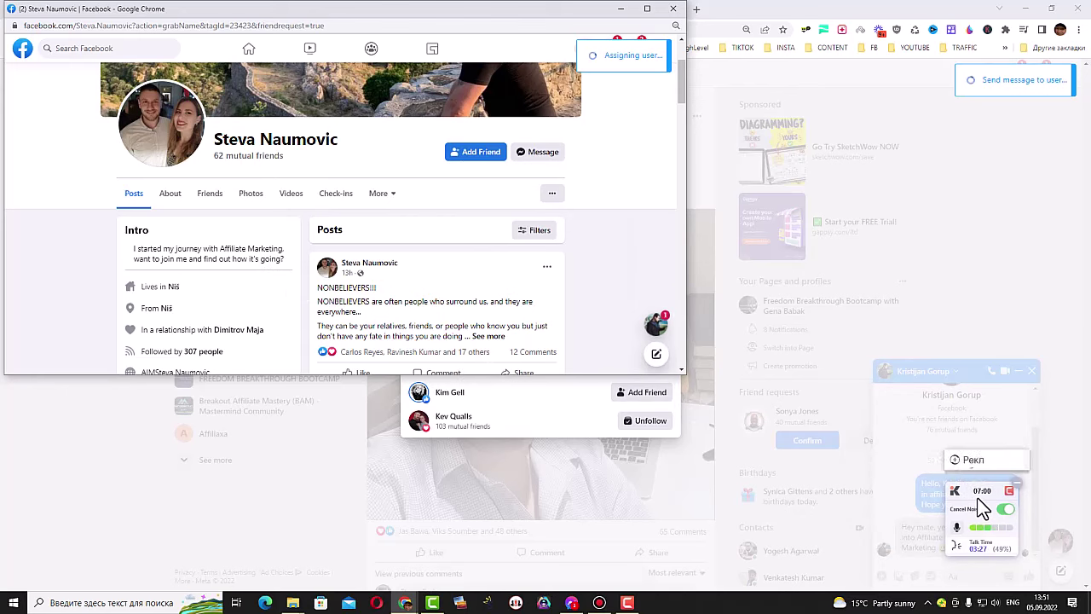
drag(977, 497, 956, 259)
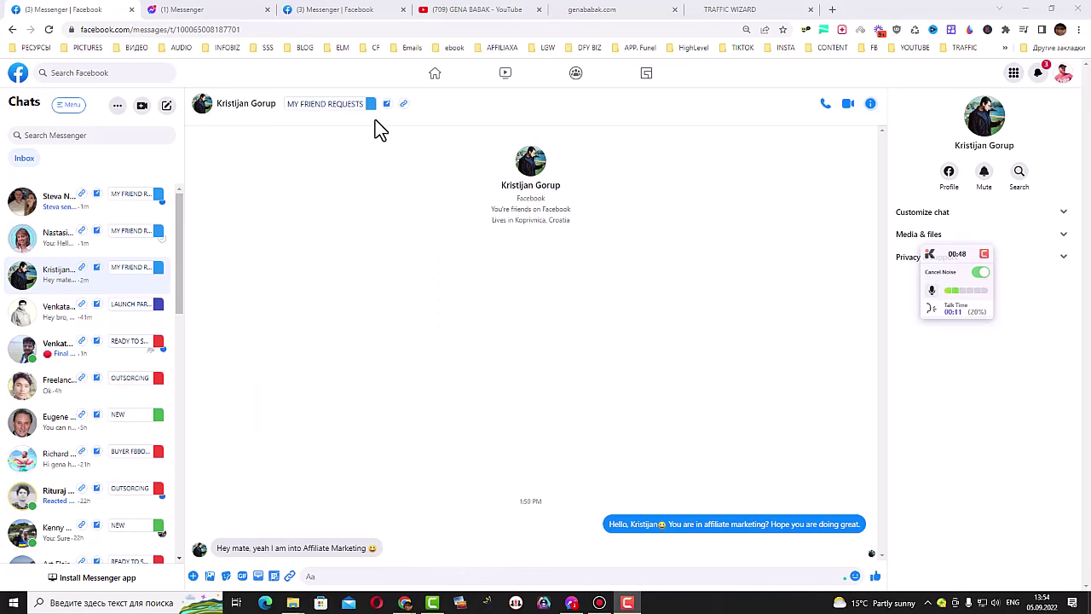
- Change the replying friend's chat tag from MY FRIEND REQUESTS to NEW
click(372, 109)
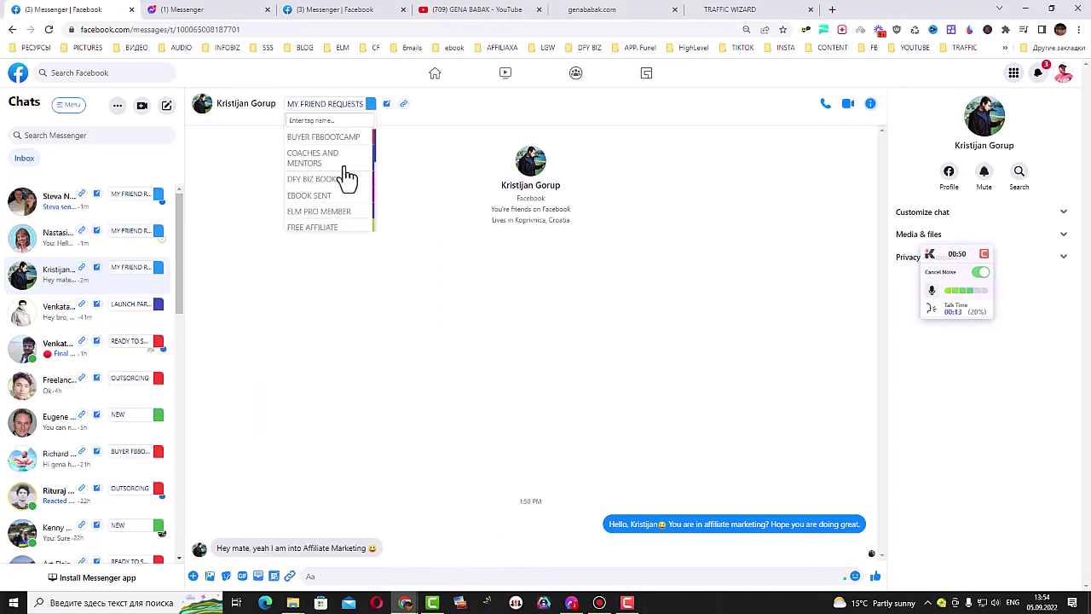
scroll(329, 171, down, 5)
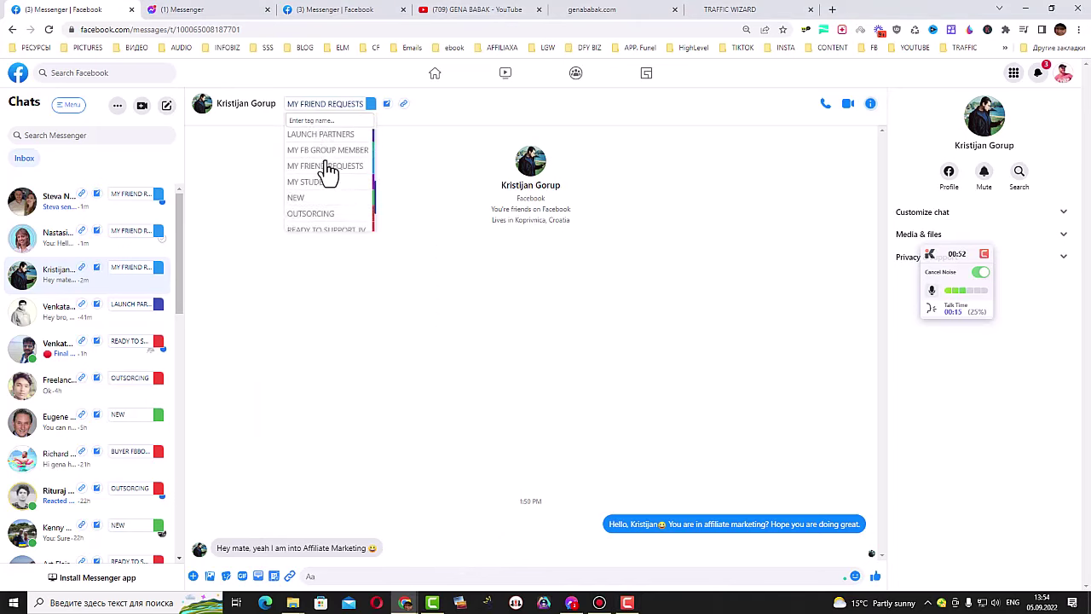
click(303, 198)
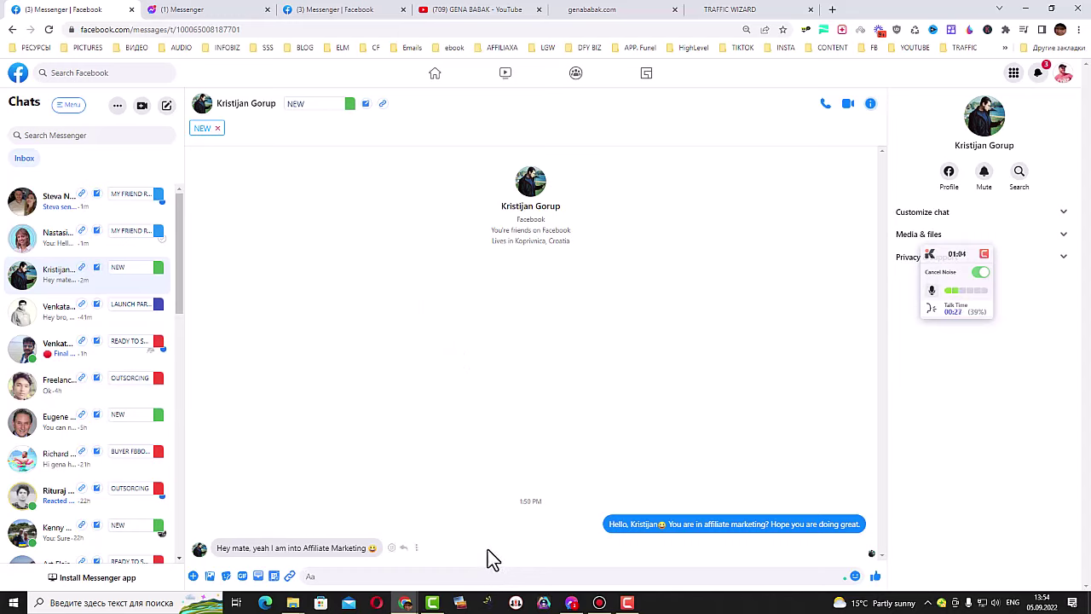
- Send the About me intro template minus its Facebook-profile line, then reload Messenger
click(259, 585)
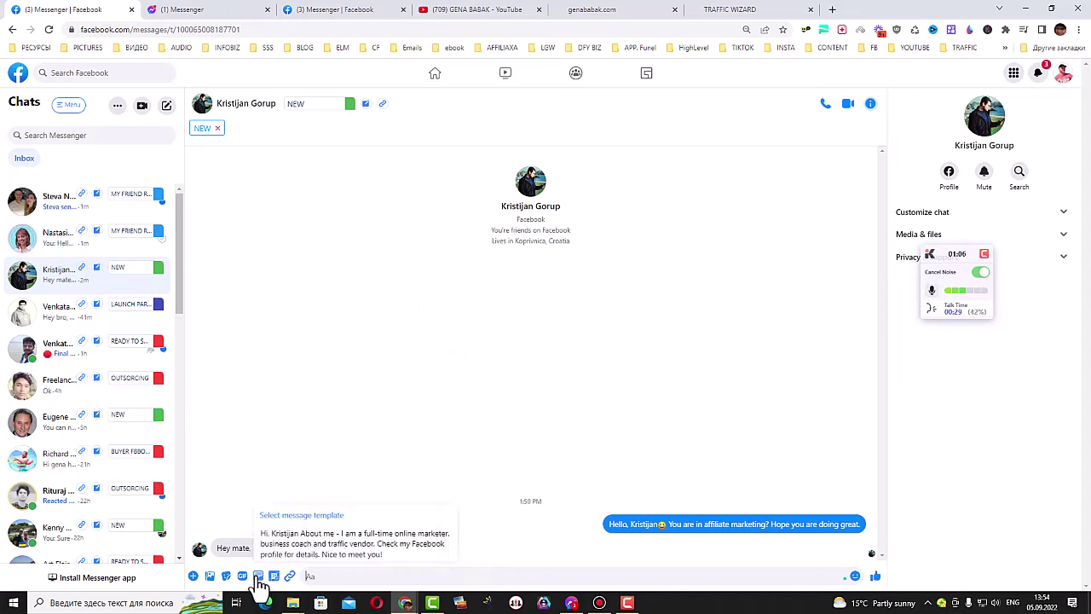
click(299, 550)
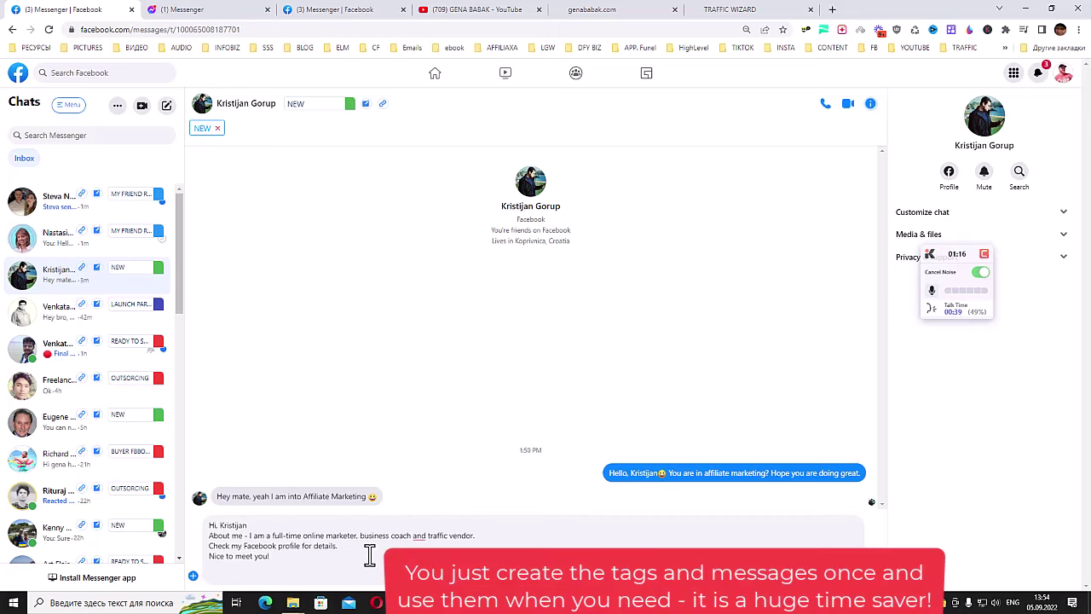
key(shift+Home)
key(Delete)
key(Delete)
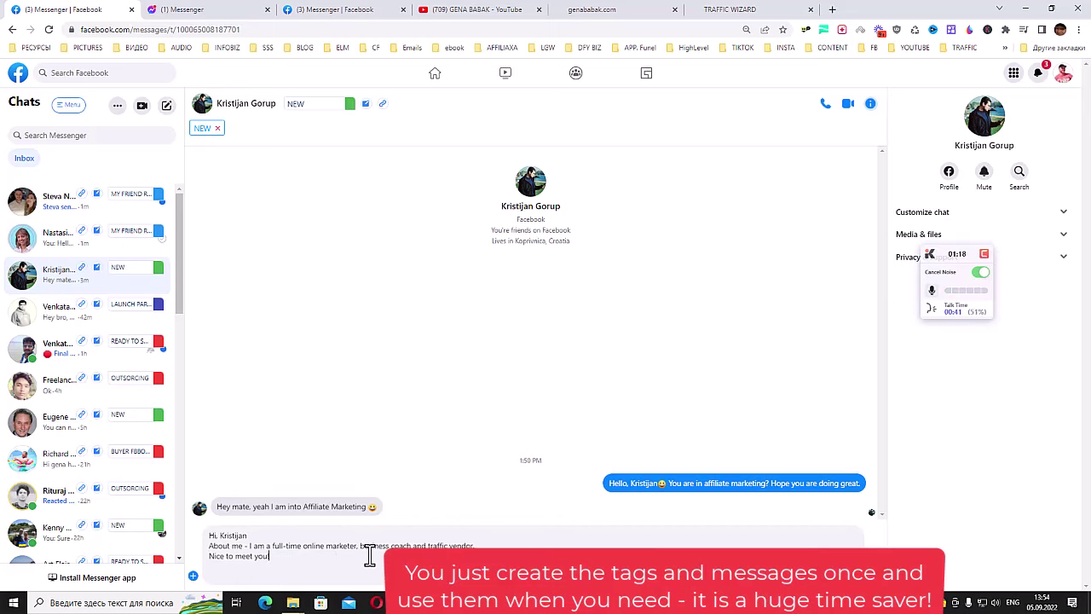
key(Return)
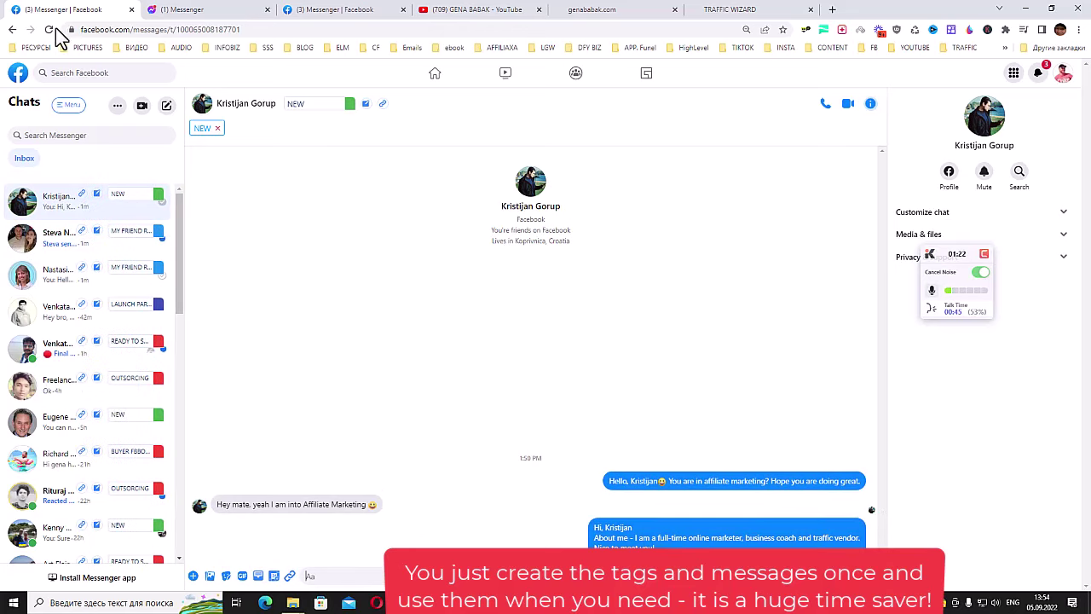
click(48, 29)
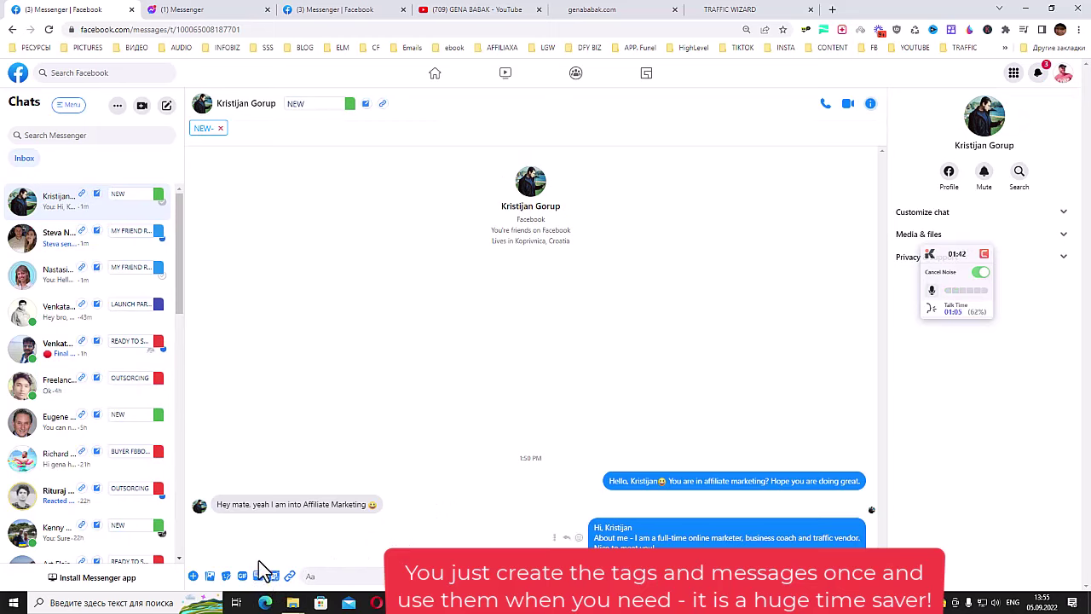
- Send the '5 years and $50'000' template, replacing its opening 'Ye,' with 'It'
click(258, 578)
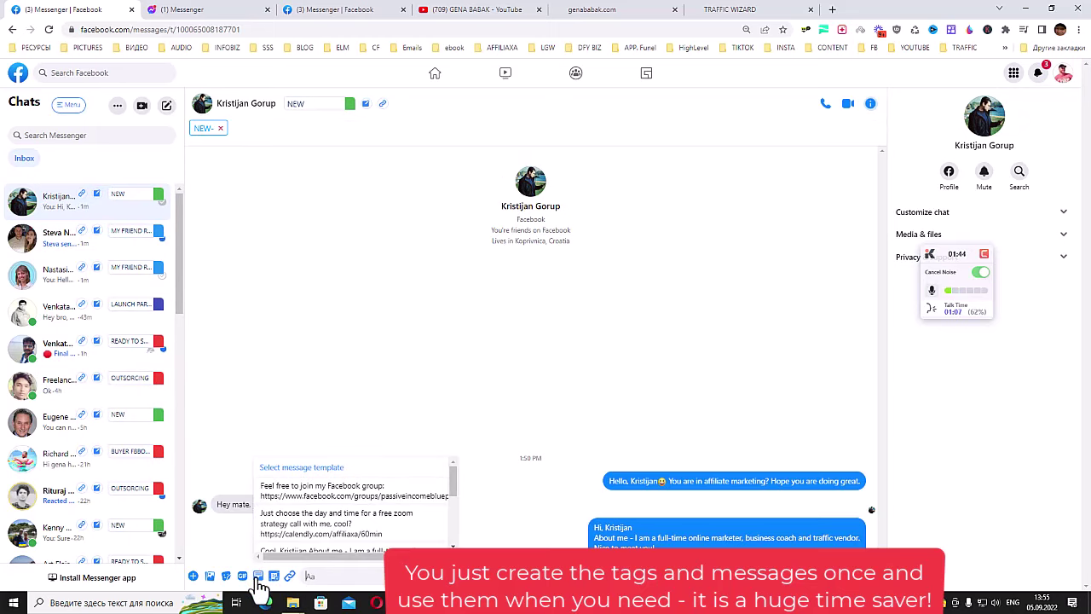
scroll(358, 530, down, 5)
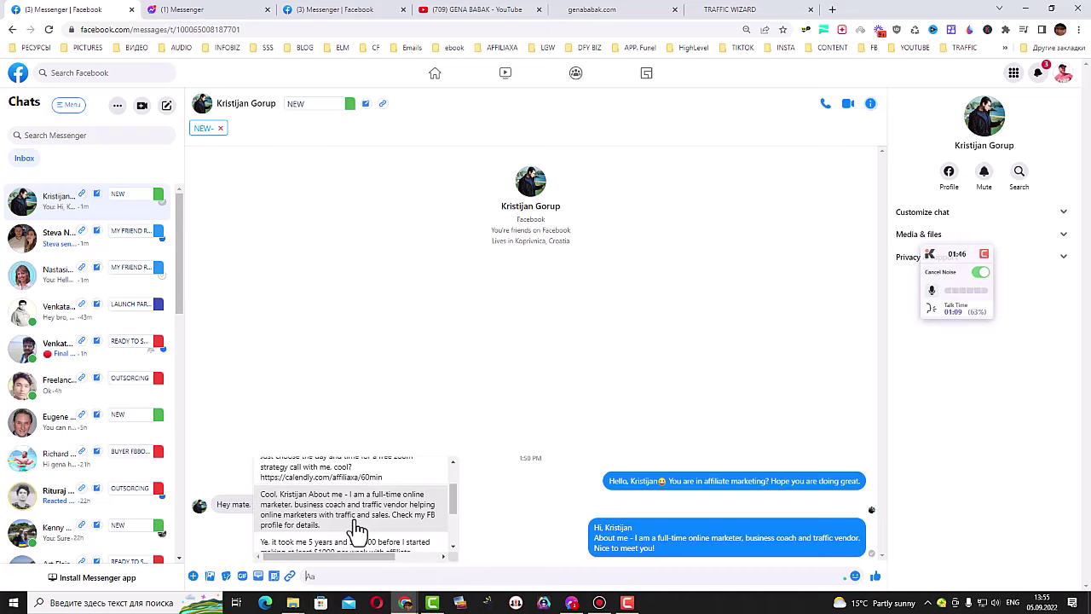
scroll(358, 529, down, 3)
scroll(363, 524, up, 3)
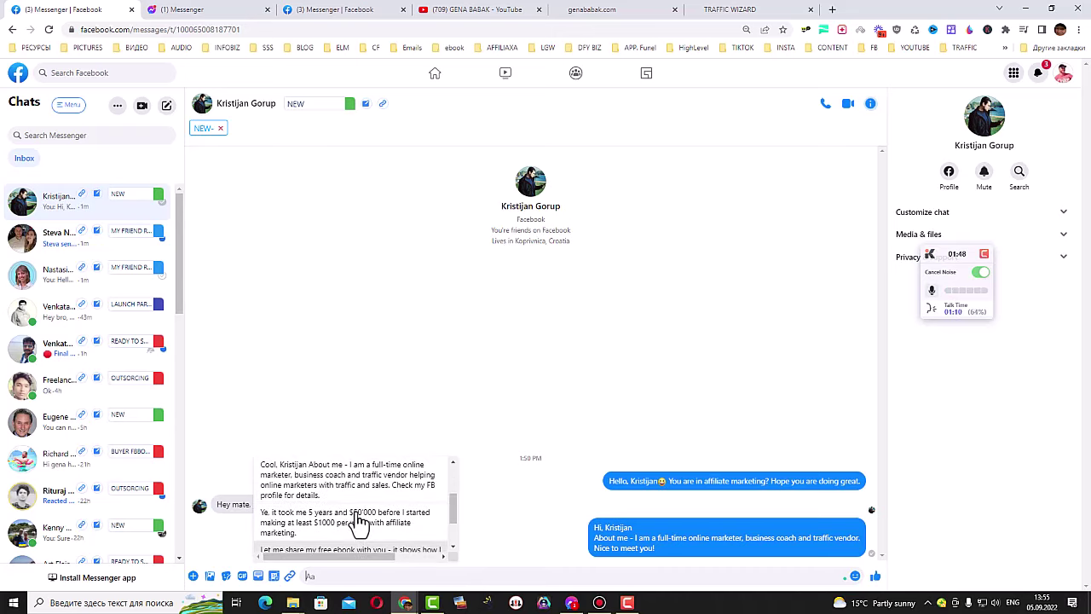
click(358, 521)
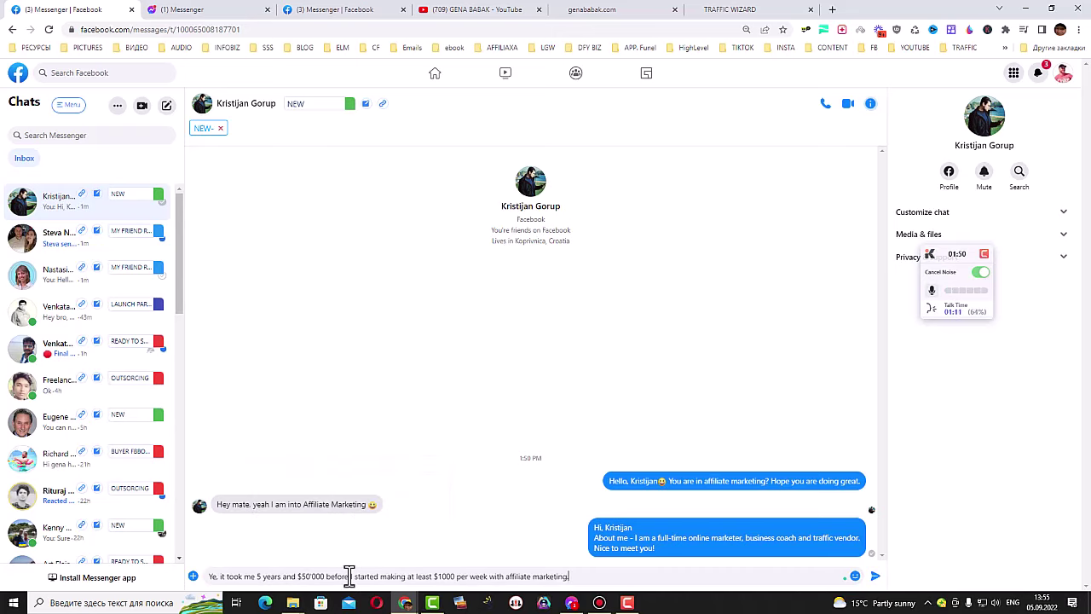
key(Delete)
key(Delete)
key(Delete)
text(I)
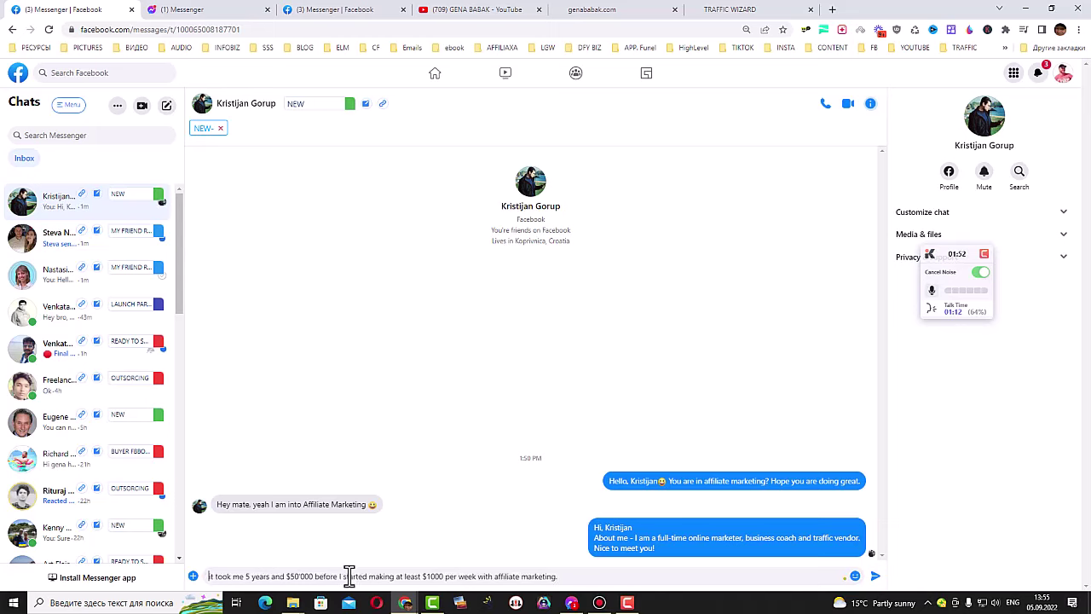
key(Return)
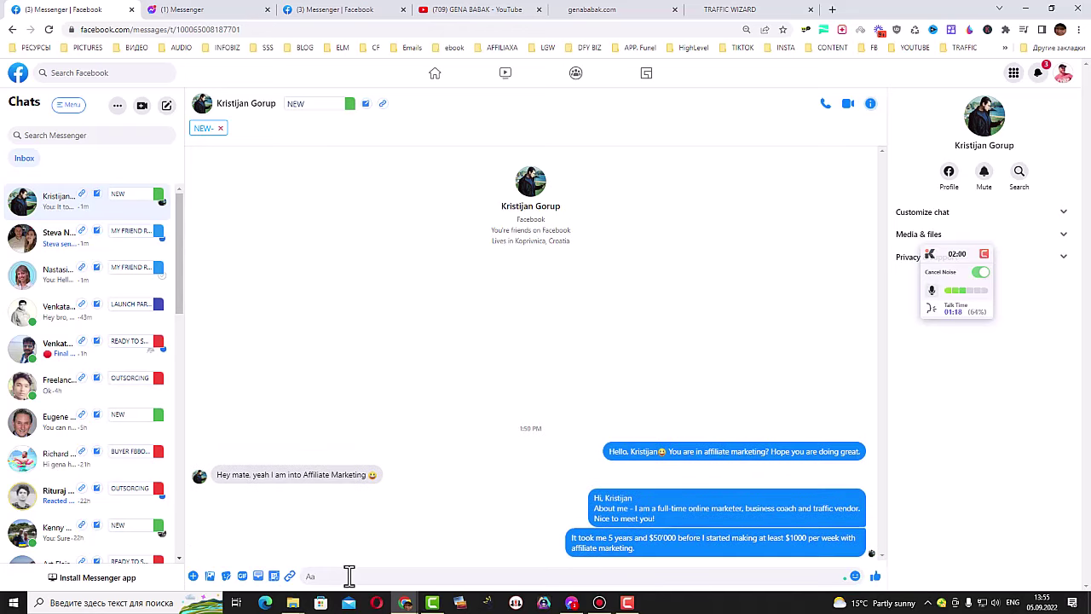
- Send the follow-up question 'How are your results so far?'
text(hOW ARE YO)
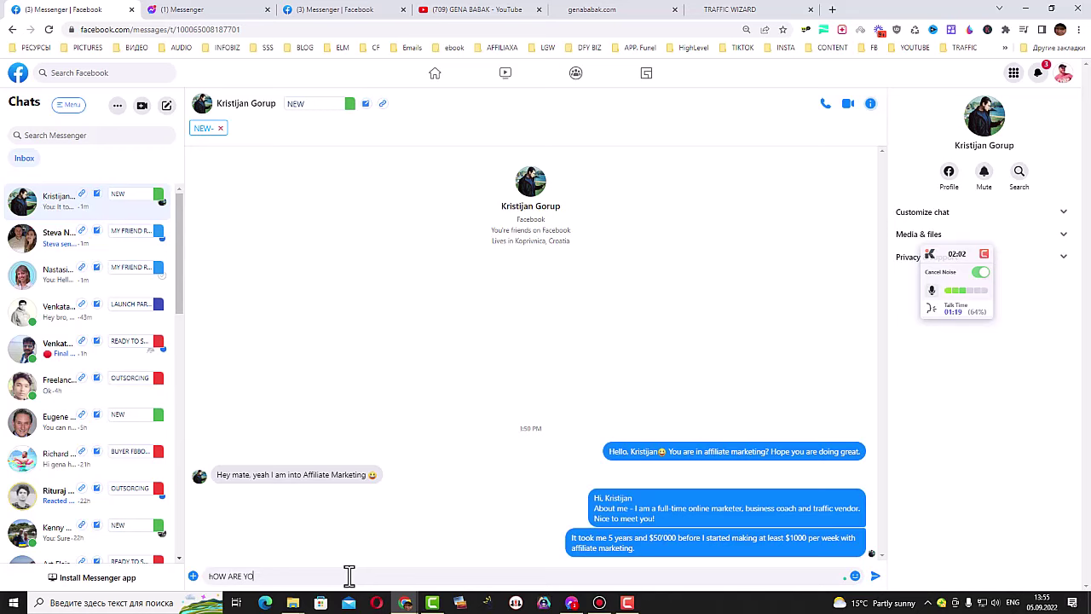
text(U FDONG)
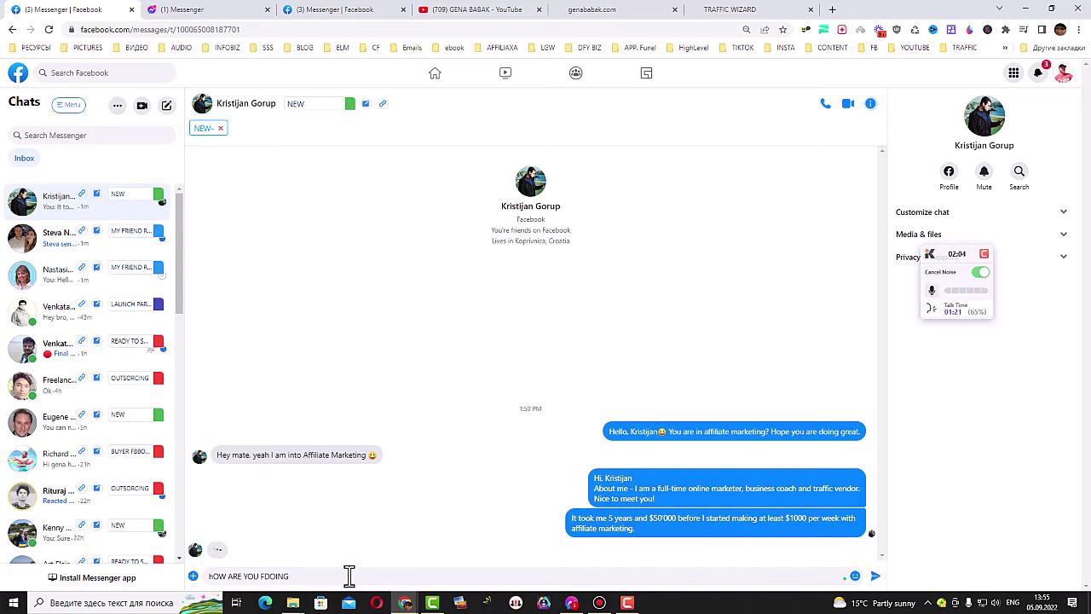
key(ctrl+a)
text(How are youer)
key(BackSpace)
key(BackSpace)
text(r results so f)
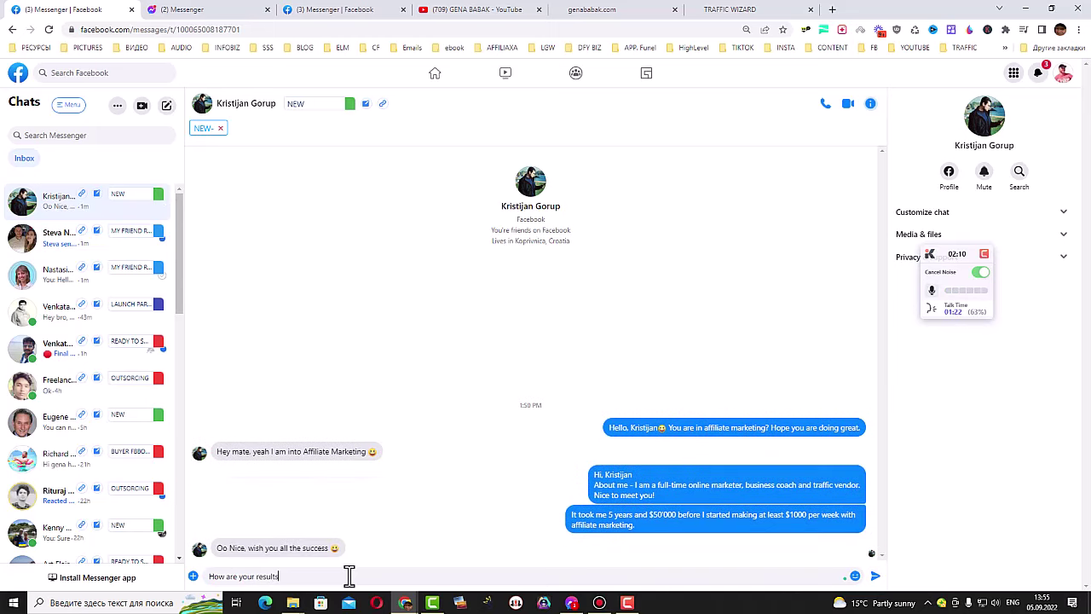
text(a)
text(r?)
key(Return)
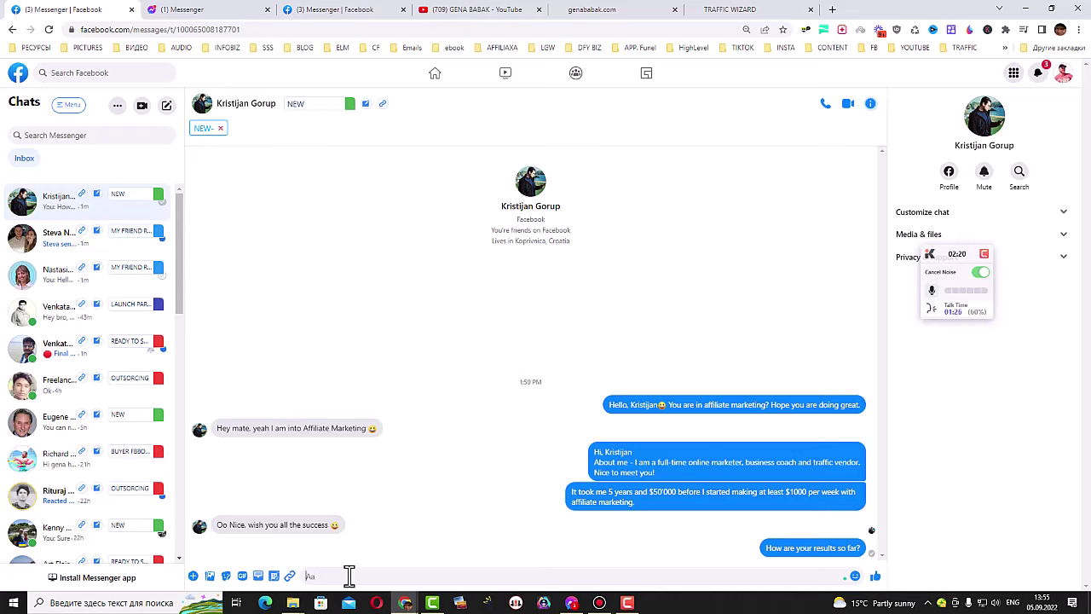
- Insert the free ebook template with its download link and send it to the friend
click(258, 576)
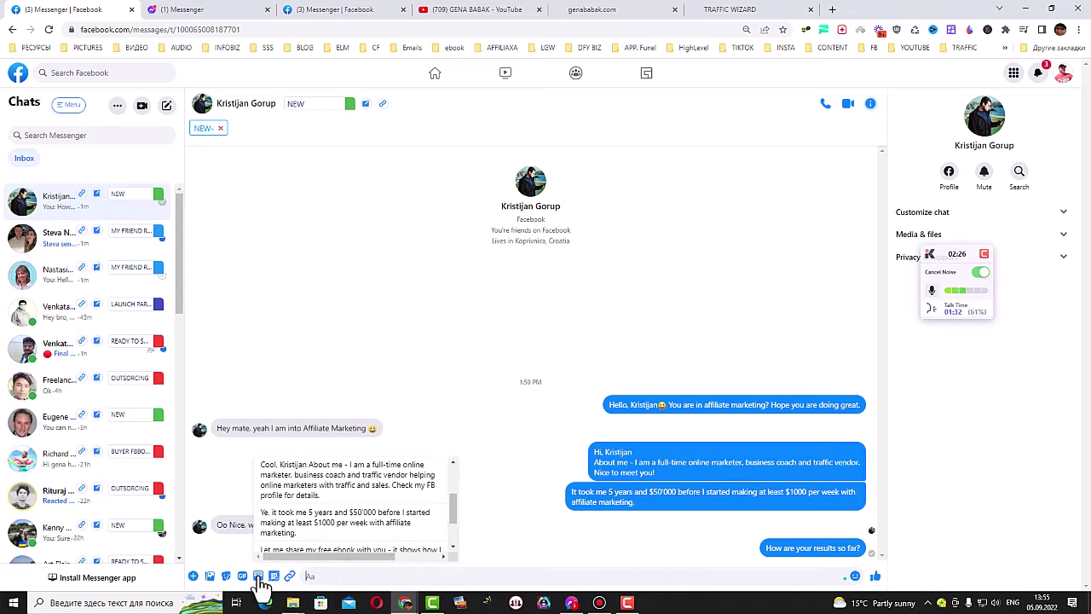
scroll(385, 522, down, 3)
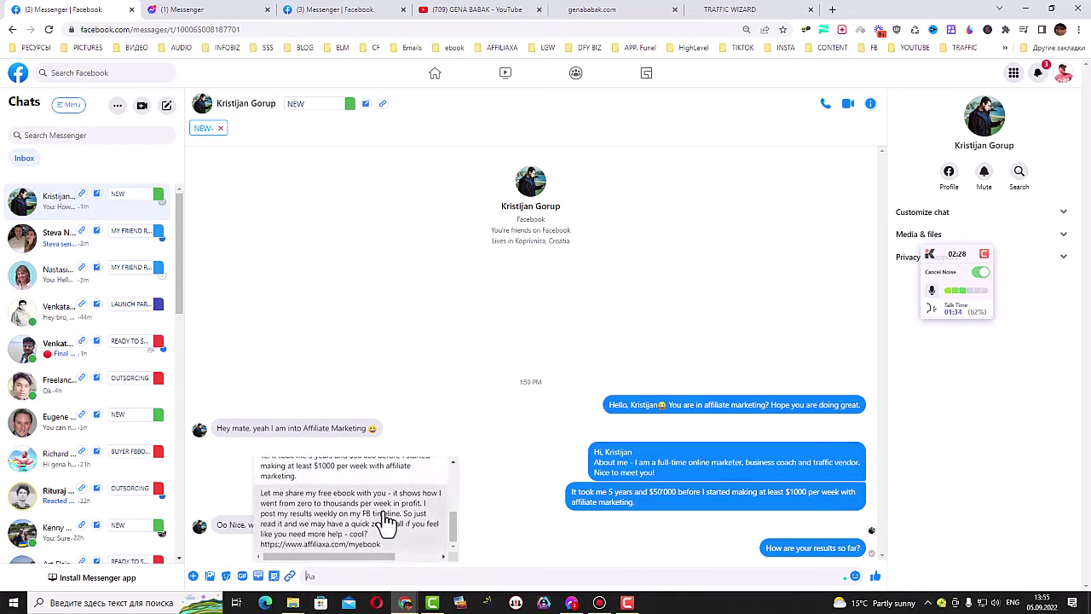
click(367, 528)
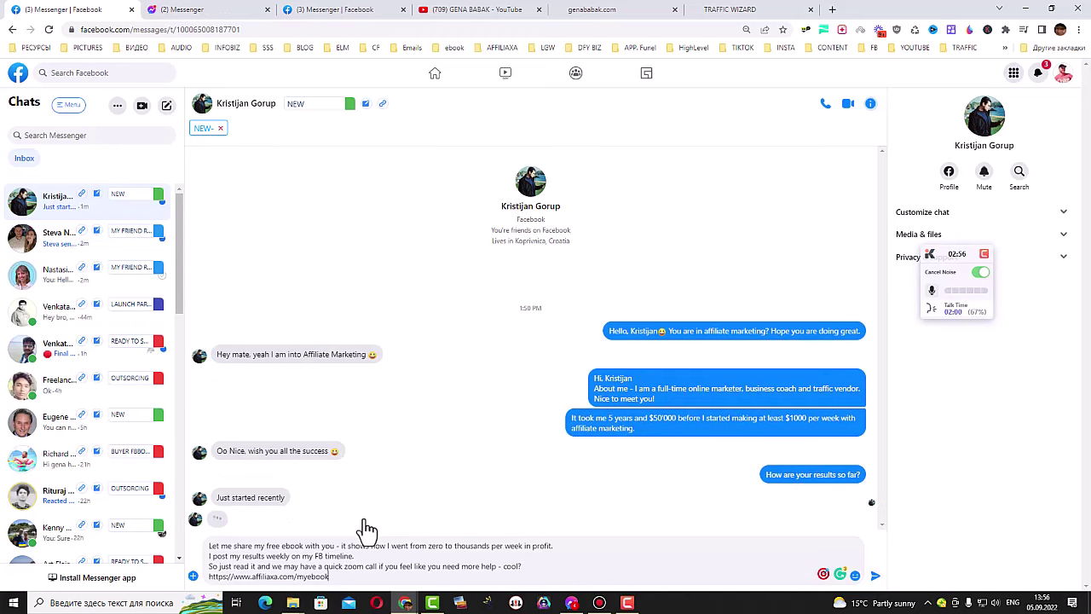
key(Return)
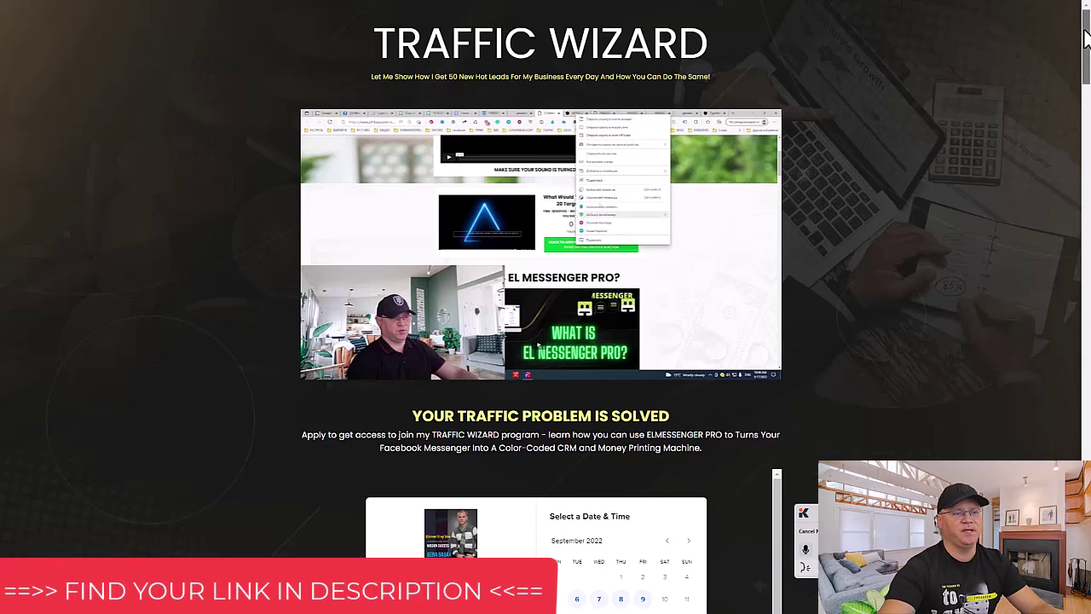
scroll(1084, 38, down, 6)
scroll(1084, 37, up, 3)
scroll(821, 126, up, 3)
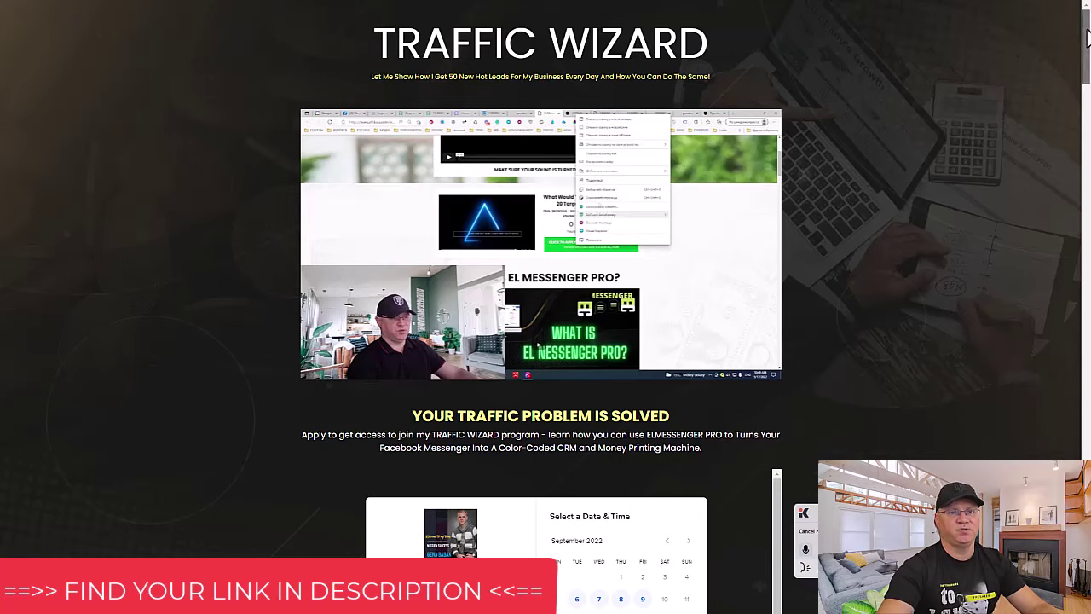
drag(1087, 44, 1088, 73)
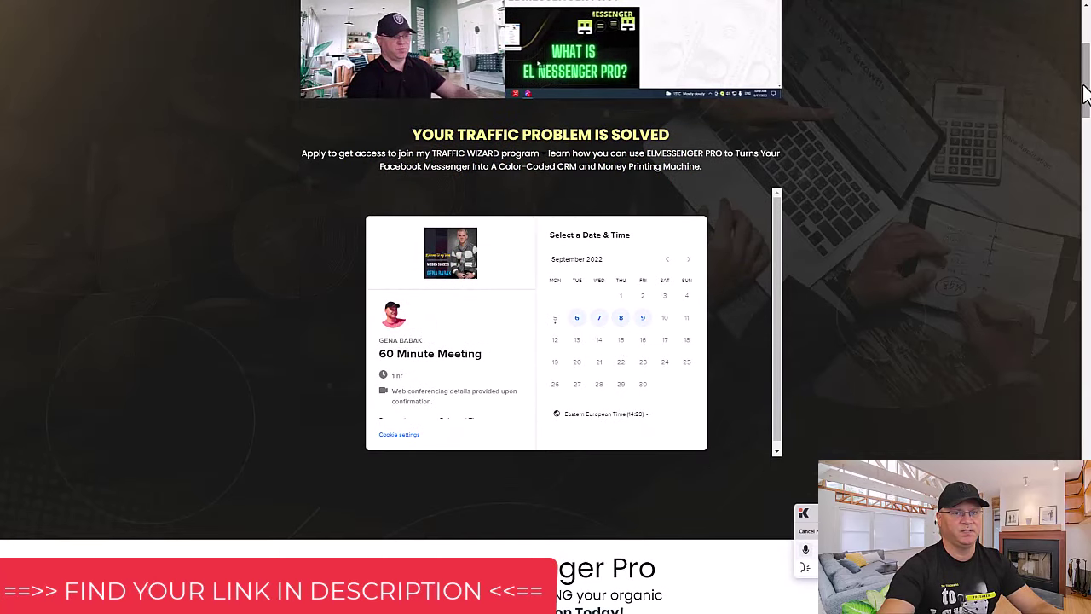
mouse_move(1085, 93)
mouse_down()
mouse_move(1087, 63)
mouse_move(1086, 549)
mouse_move(1078, 34)
mouse_up()
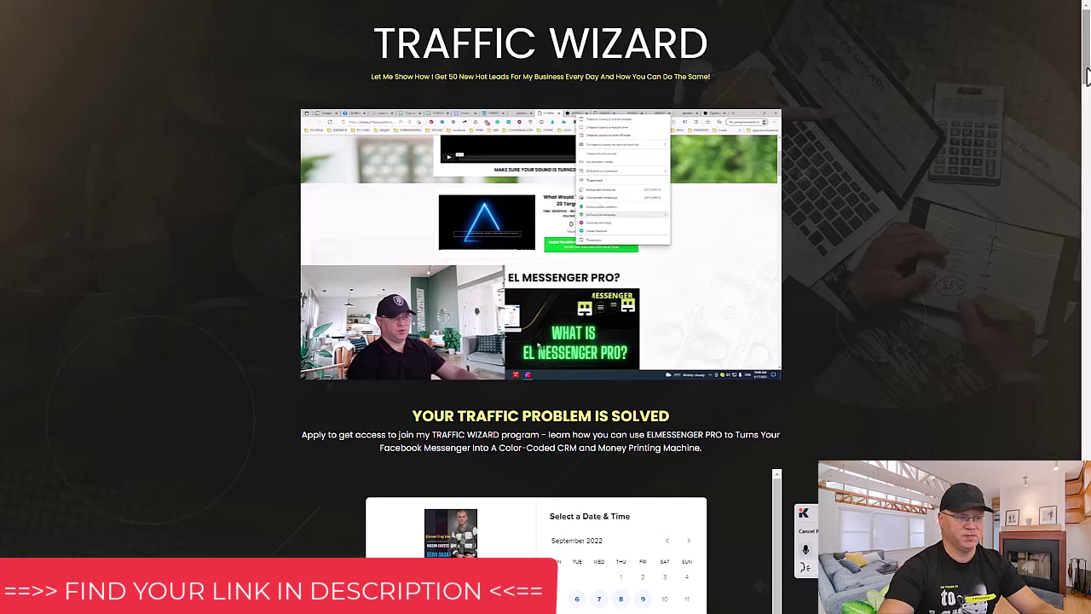
scroll(994, 238, down, 1)
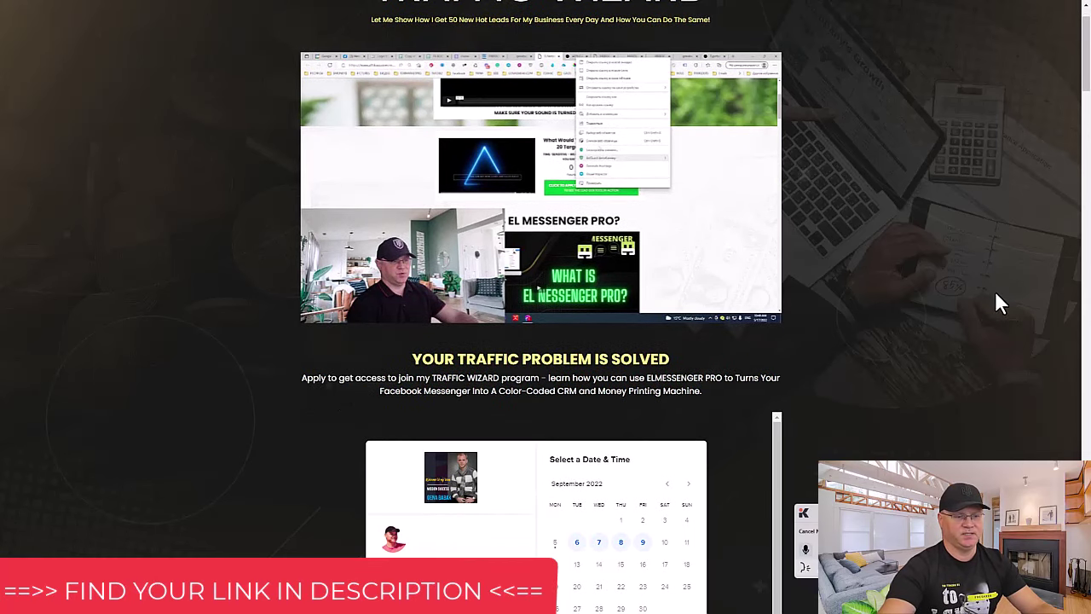
scroll(995, 296, down, 2)
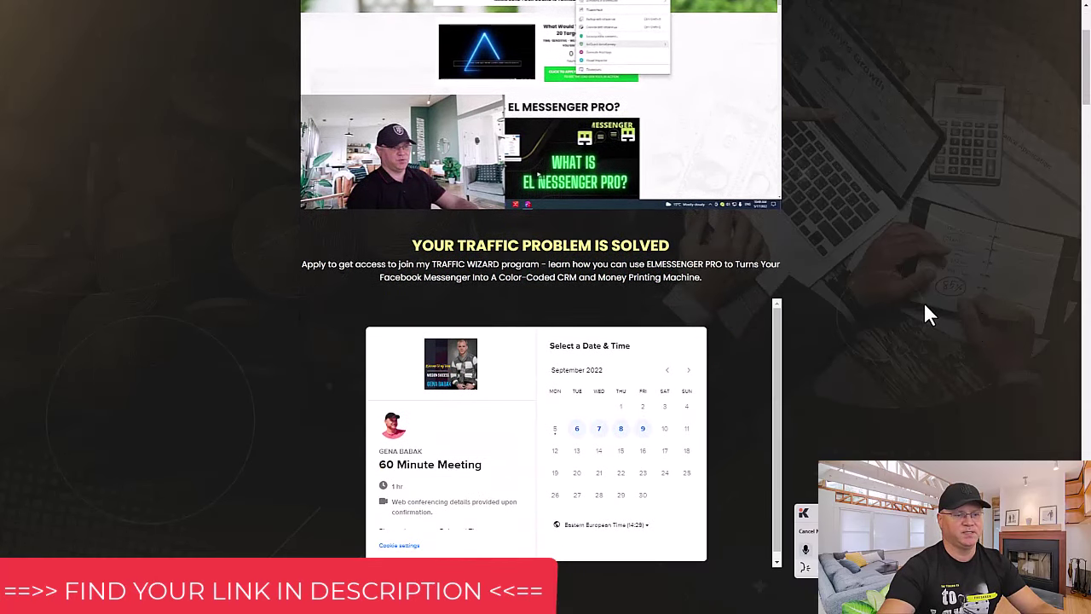